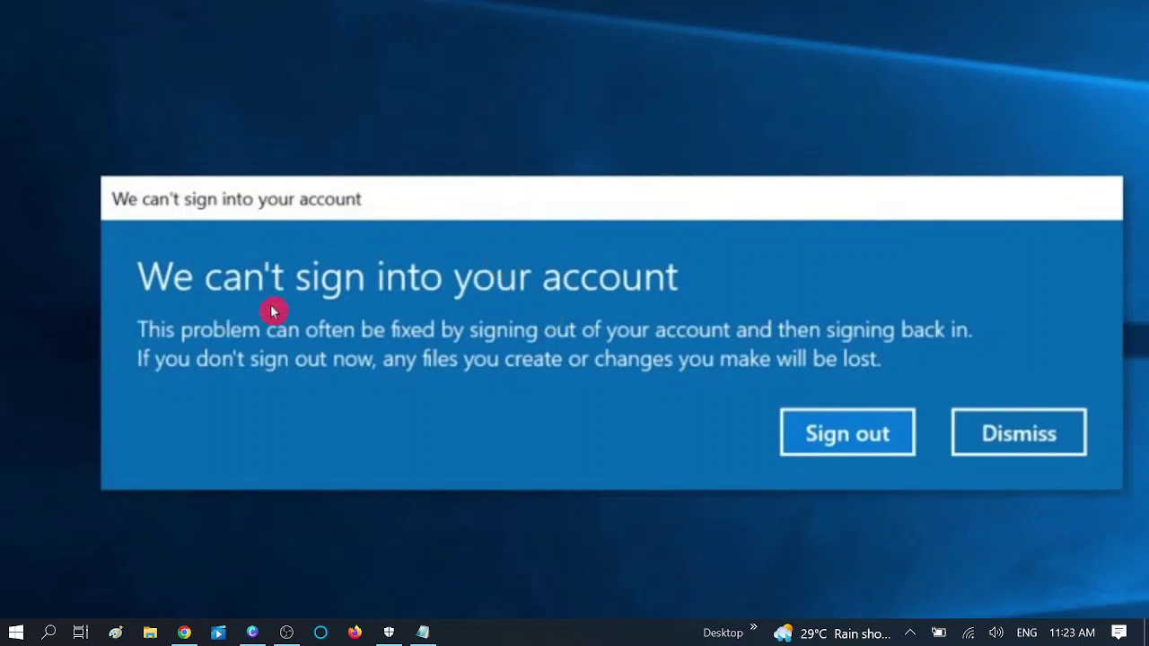
Step: Launch Command Prompt as administrator and start an sfc /scannow system file scan
left_click(51, 634)
type("cm")
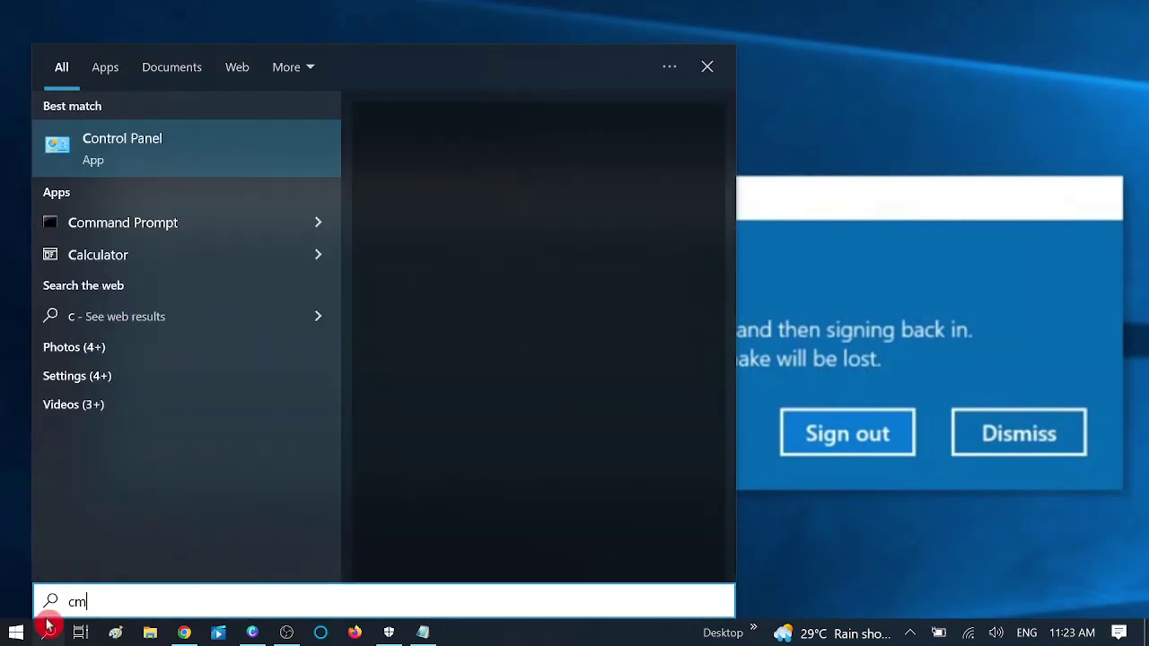
type("d")
right_click(222, 147)
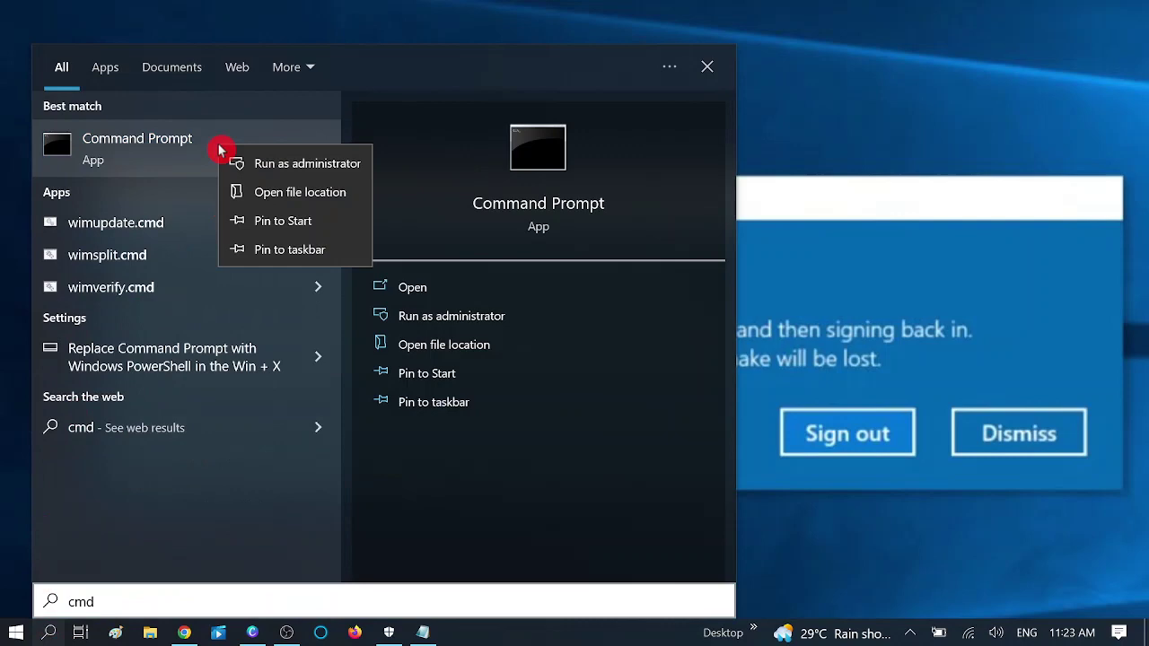
left_click(277, 161)
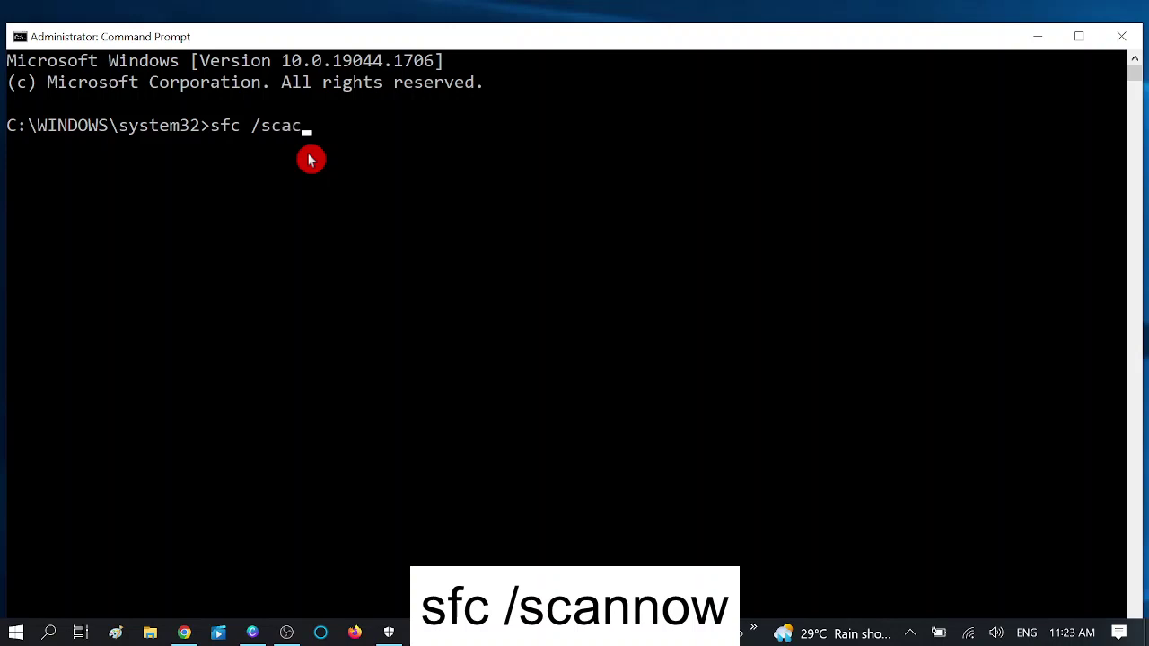
type("w")
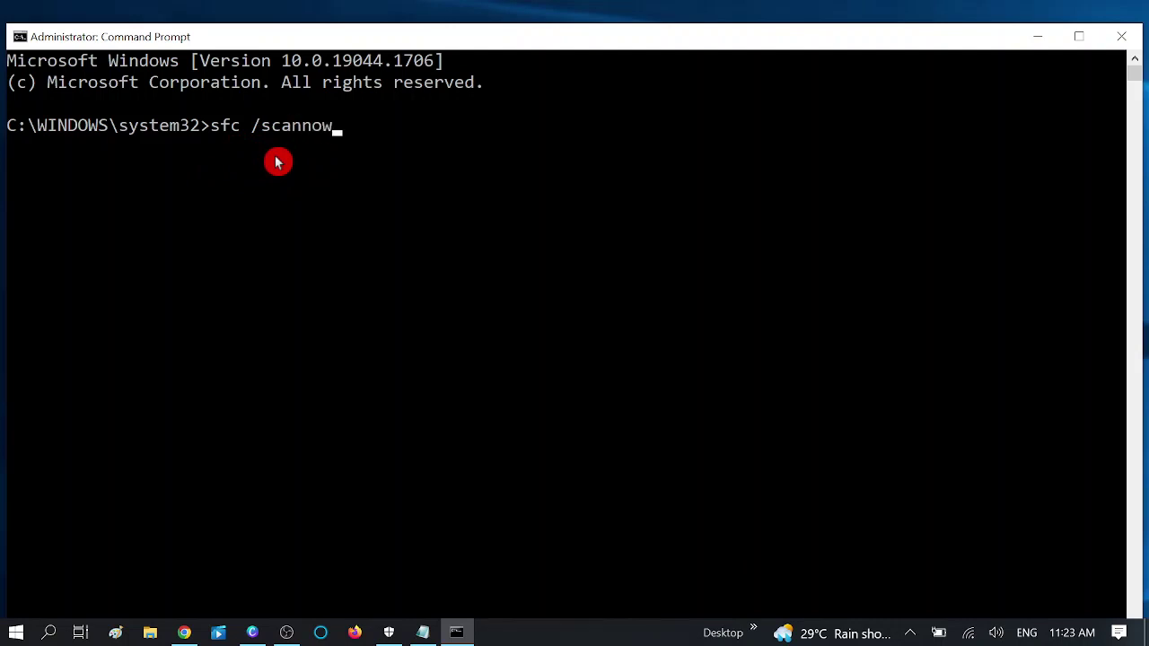
key("Return")
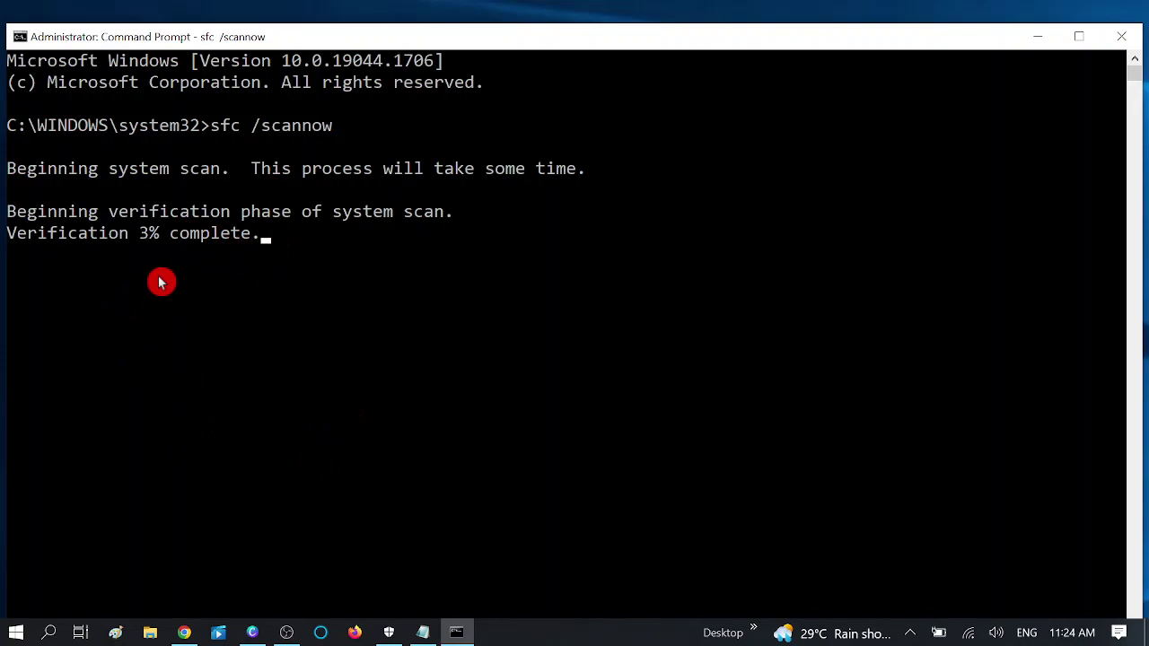
Step: Browse File Explorer through This PC and Local Disk (C:) to the C:\Users folder
left_click(144, 636)
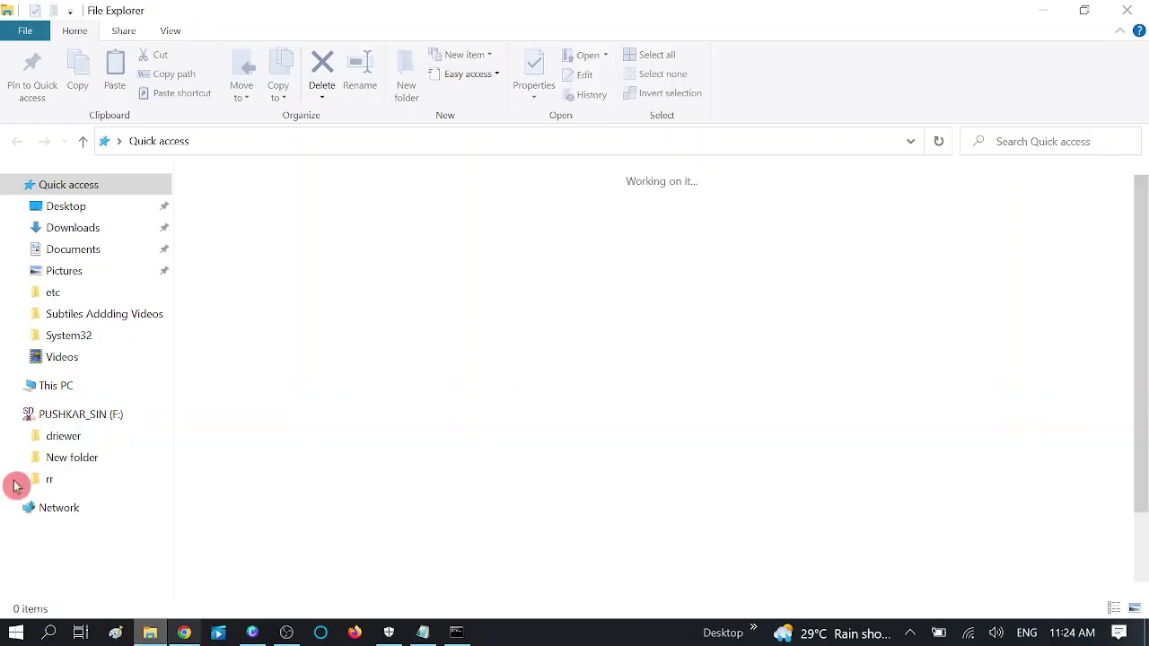
left_click(77, 387)
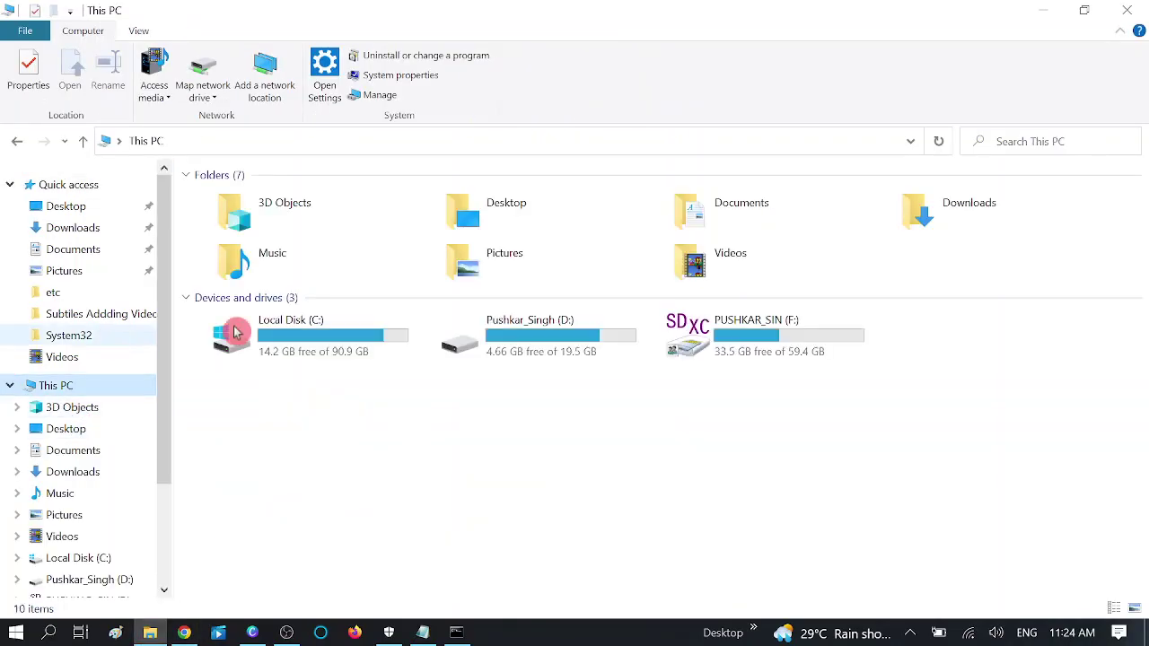
double_click(295, 356)
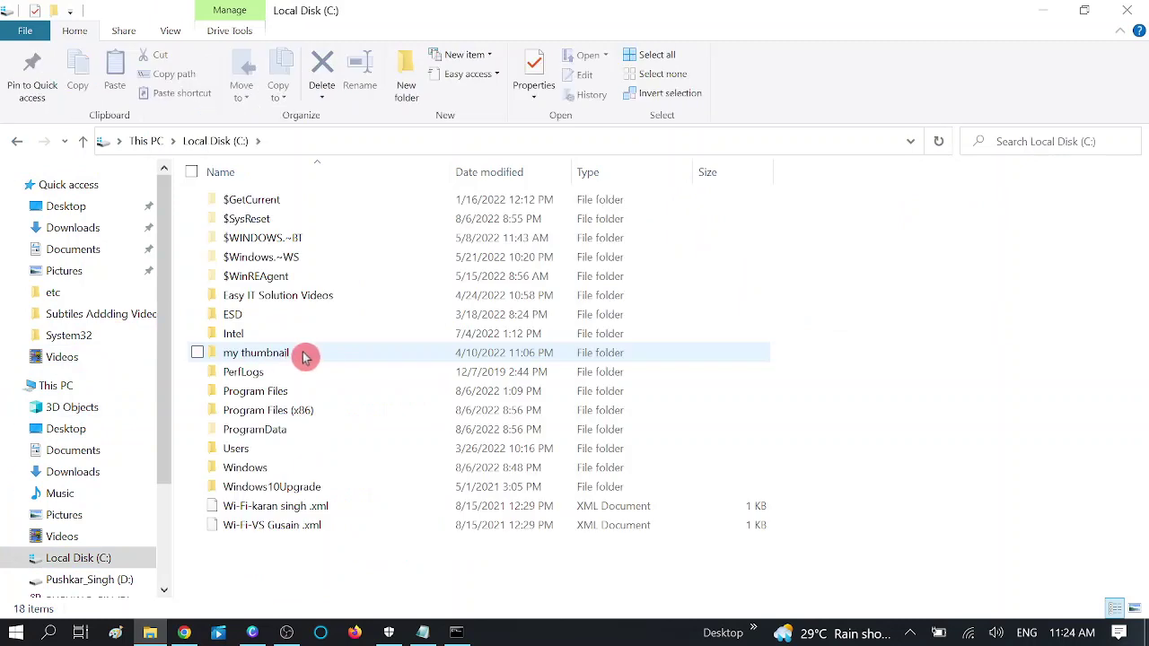
double_click(238, 449)
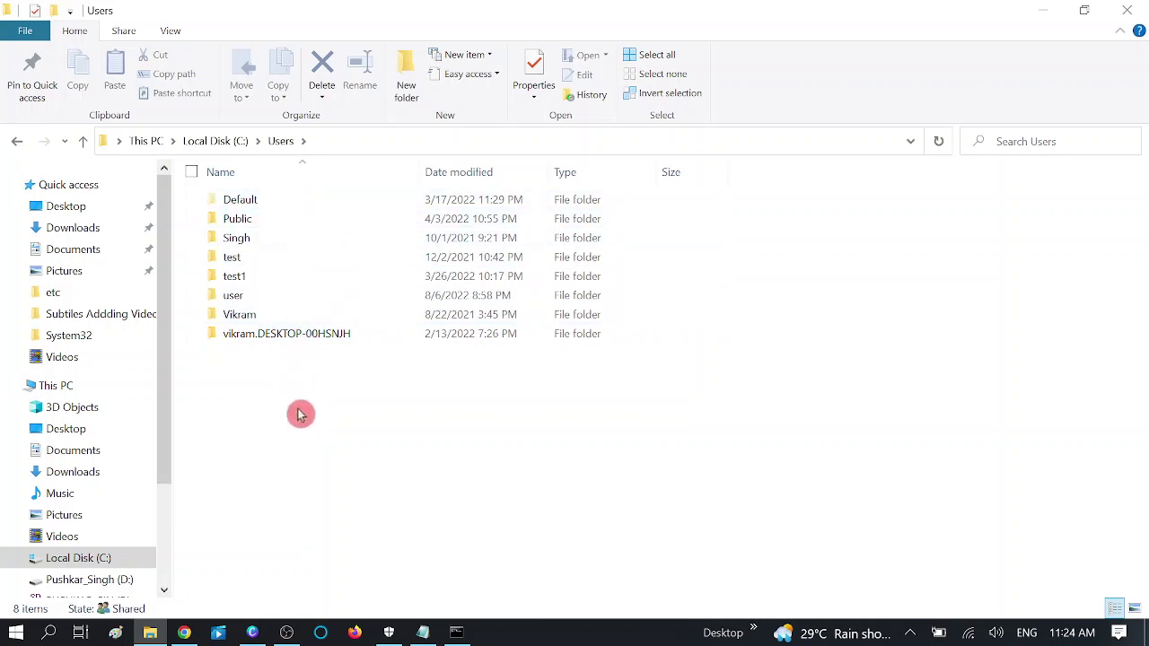
Step: Minimize Explorer to check the scan, then search Windows for Registry Editor
left_click(1038, 17)
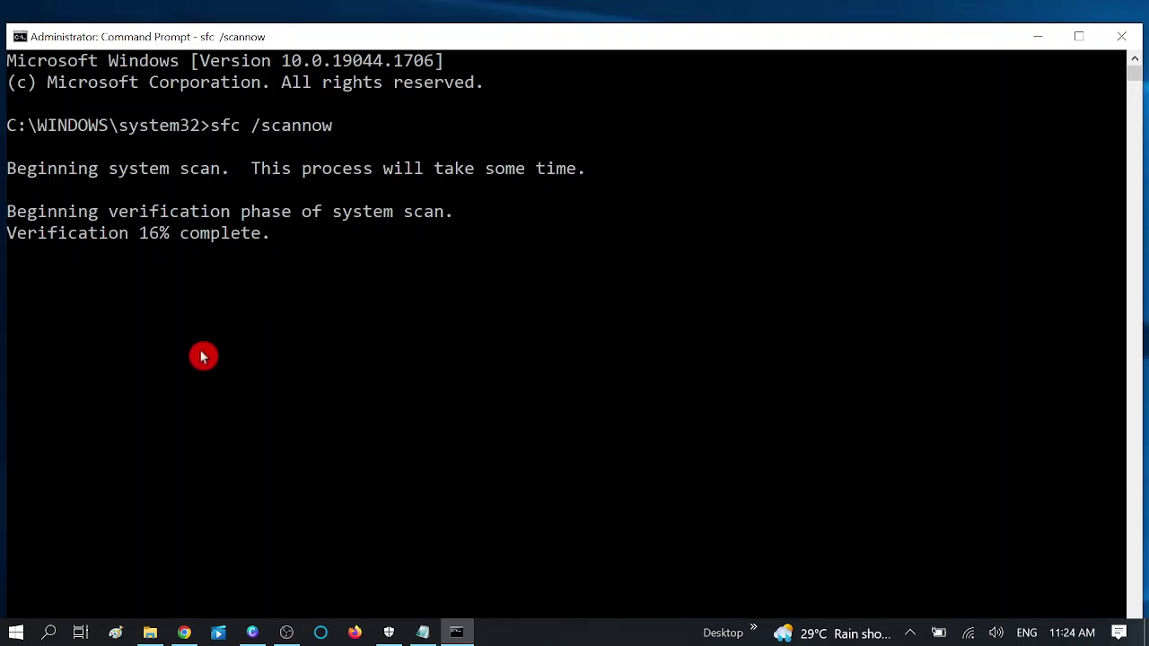
left_click(49, 632)
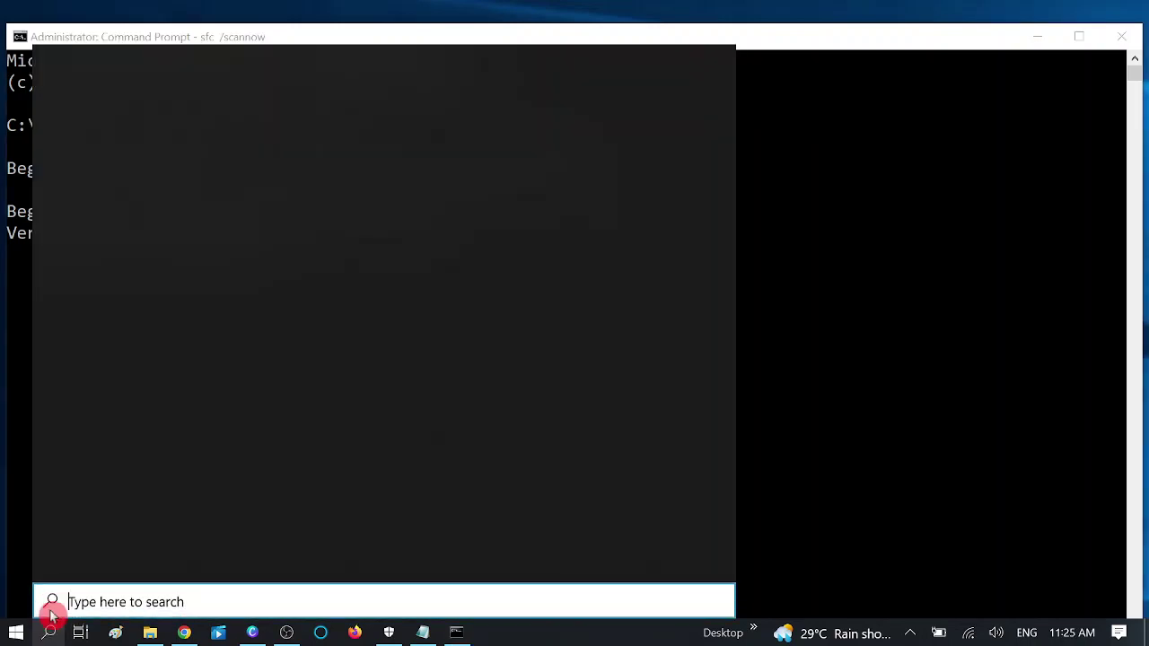
type("e")
key("BackSpace")
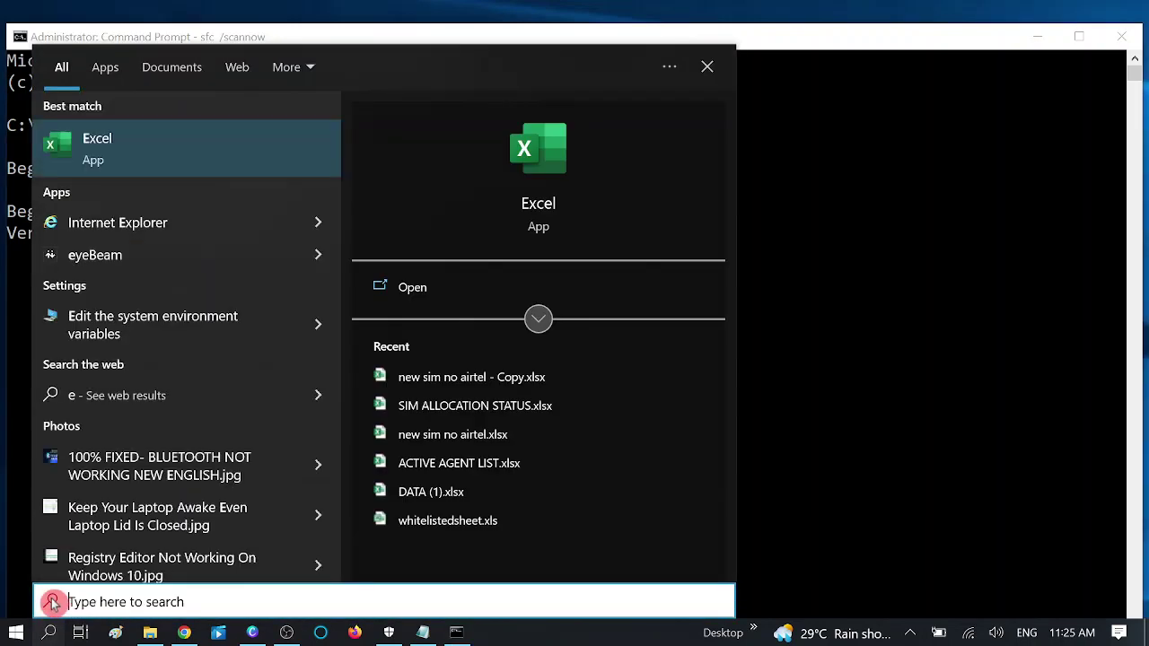
type("regi")
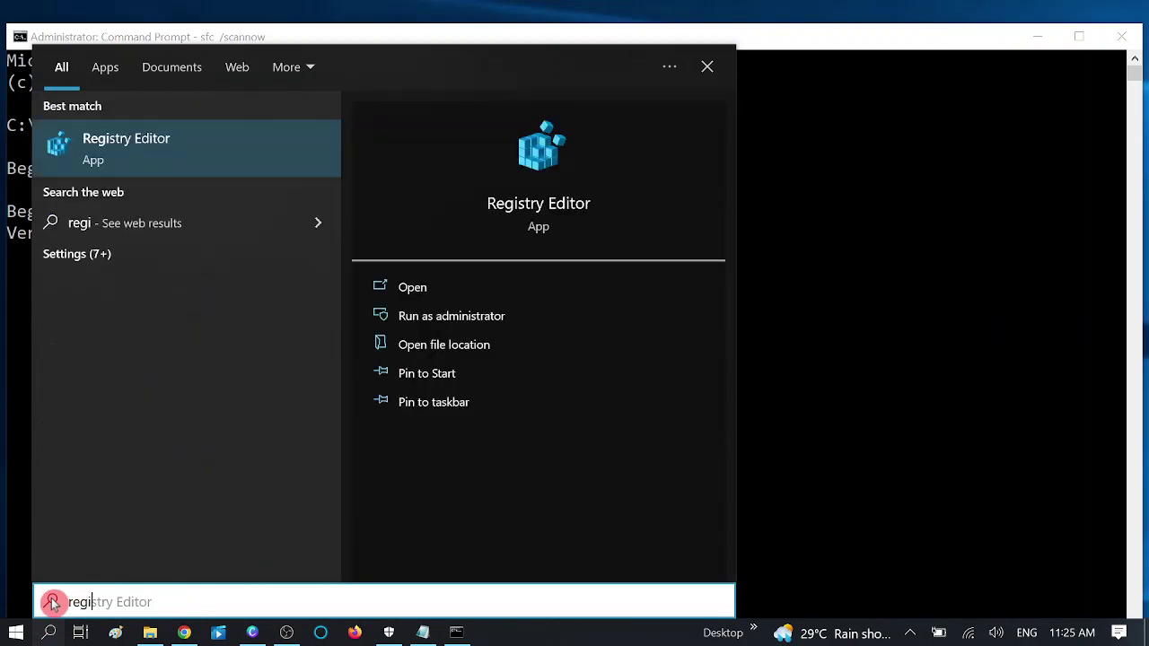
type("s")
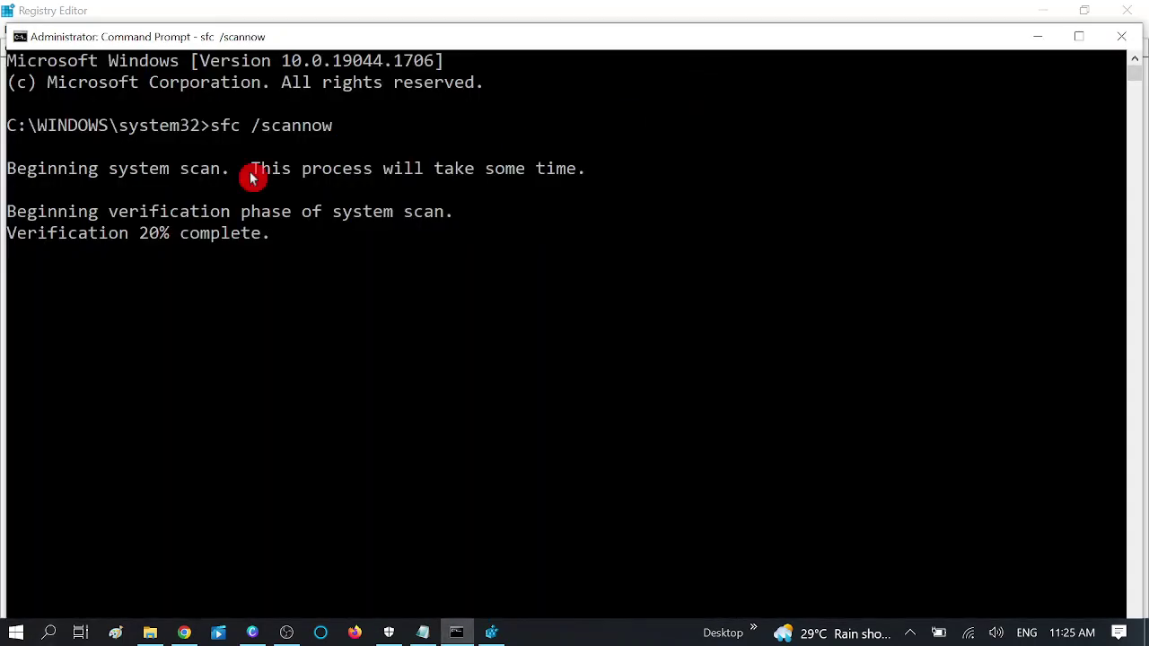
Step: Collapse the registry tree and copy the ProfileList path from the note
left_click(1038, 38)
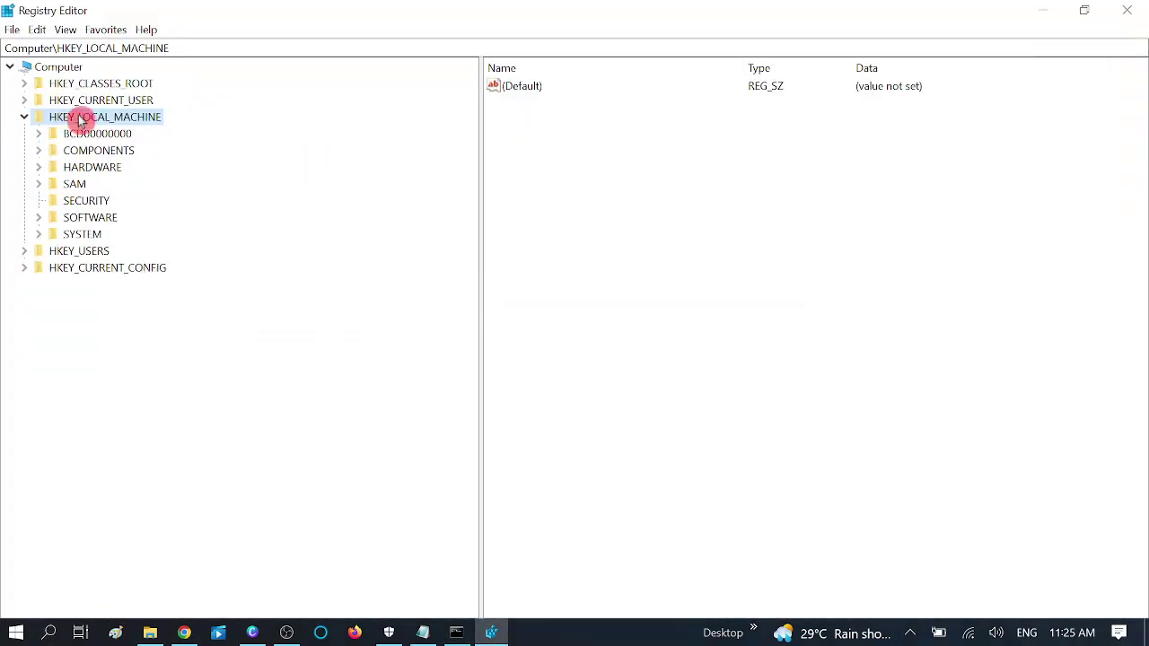
left_click(25, 117)
left_click(11, 68)
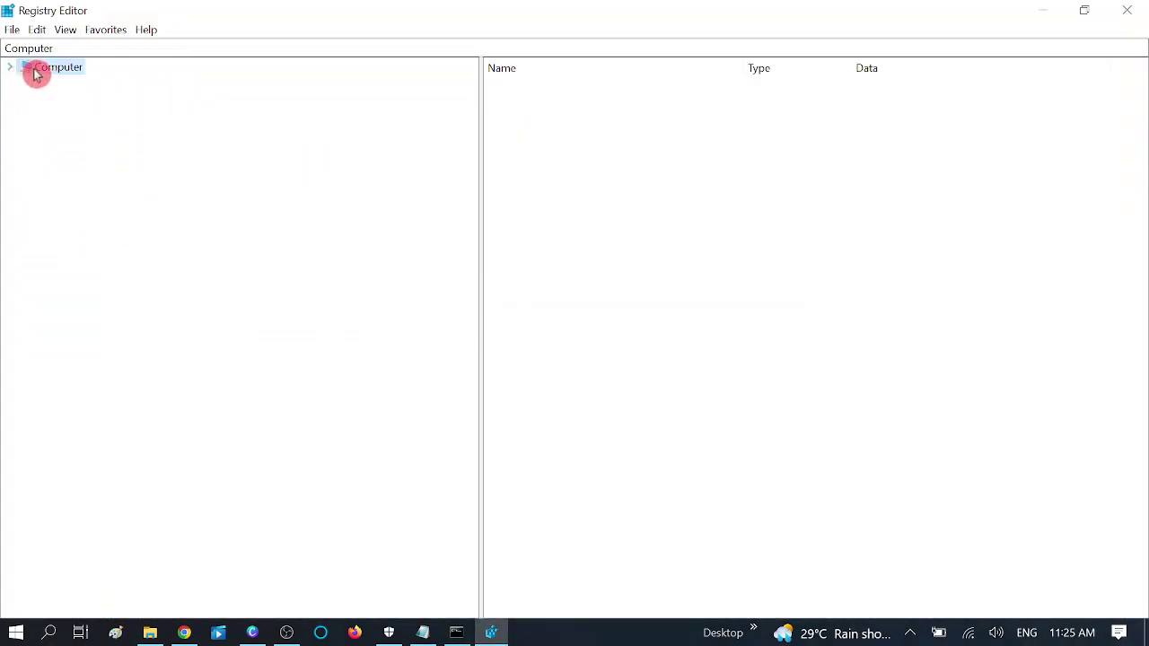
left_click(422, 632)
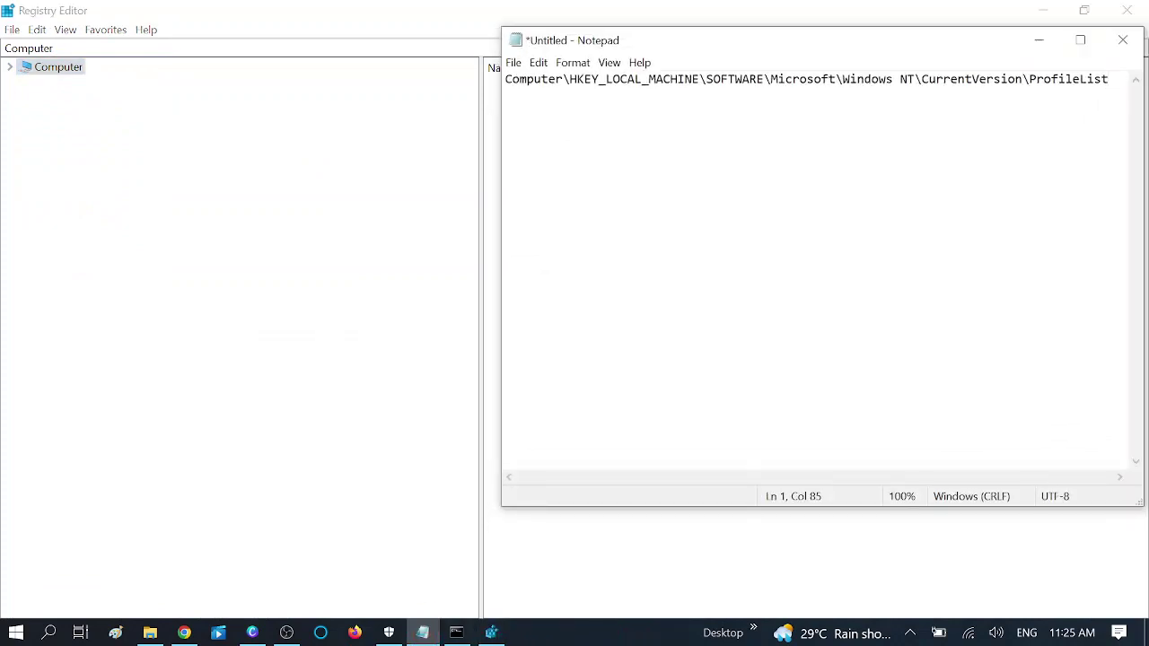
left_click_drag(1109, 79, 505, 79)
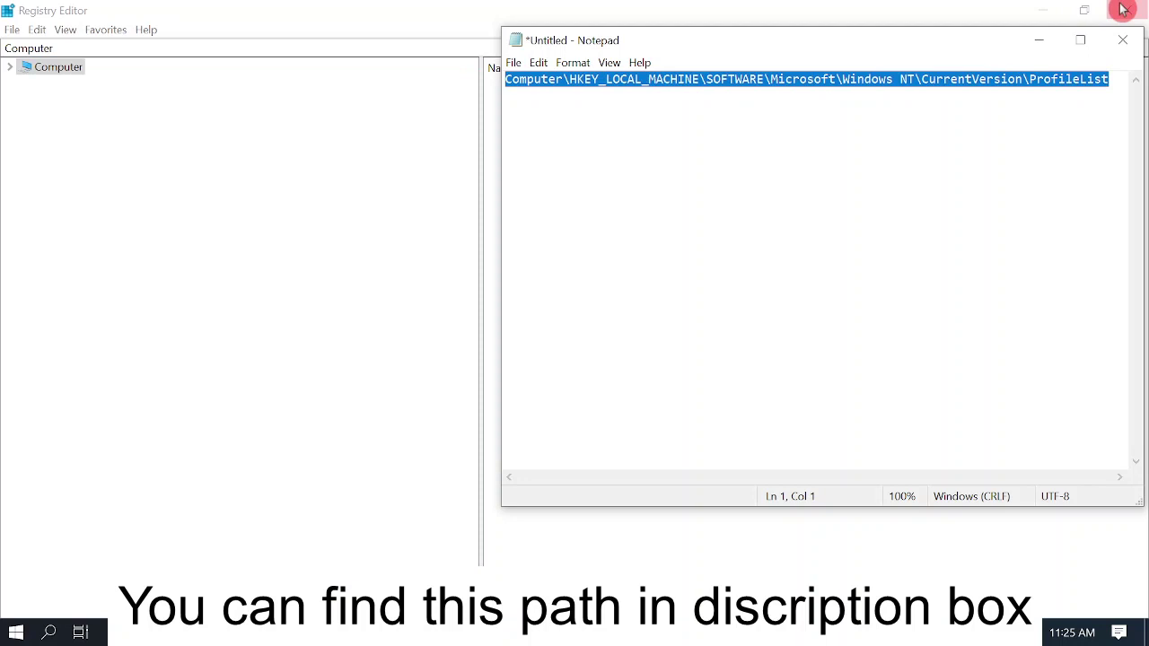
left_click(1038, 41)
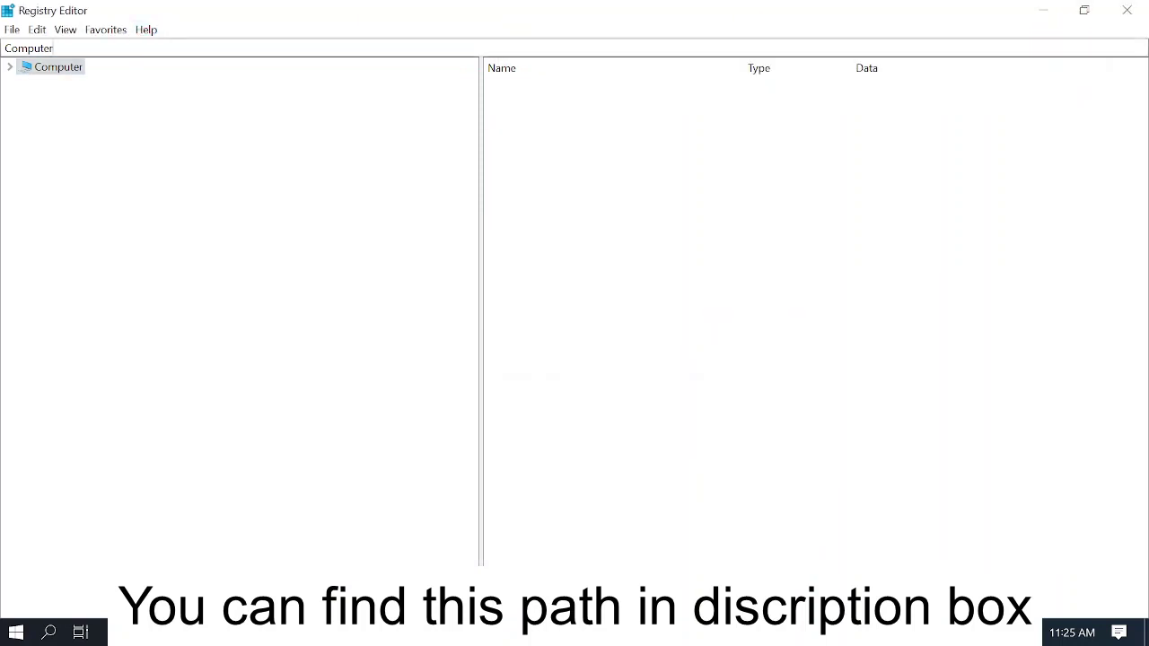
Step: Paste the path into the address bar to reach ProfileList and view the 1001 profile key
left_click(27, 47)
key("BackSpace")
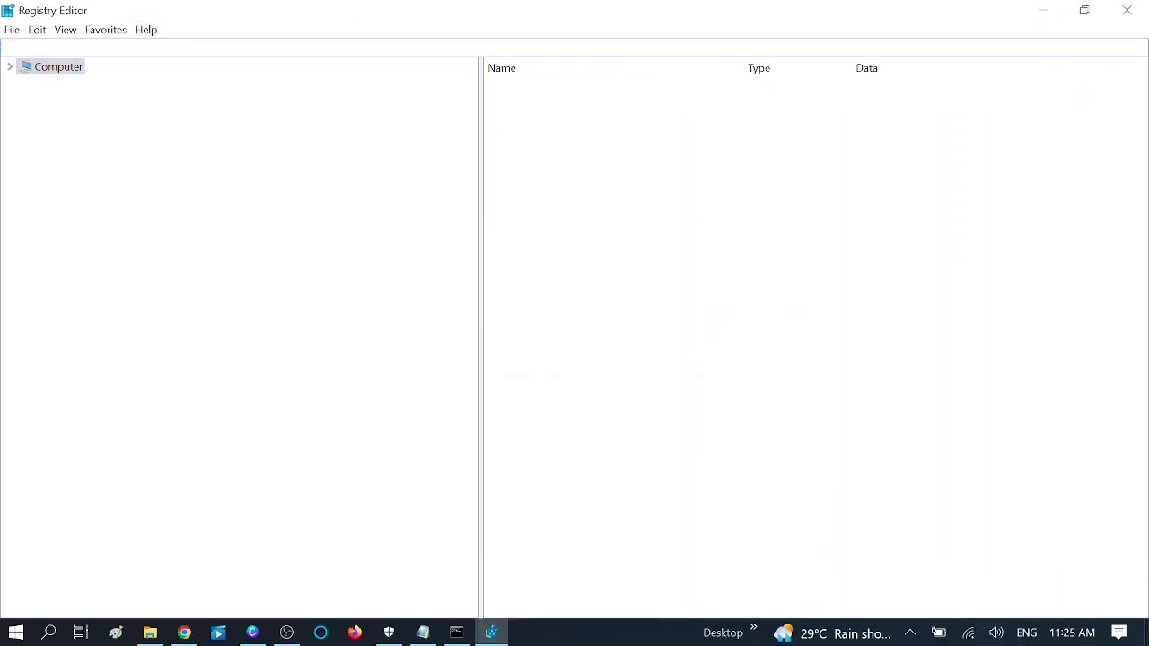
type("Computer\\HKEY_LOCAL_MACHINE\\SOFTWARE\\Microsoft\\Windows NT\\CurrentVersion\\ProfileList")
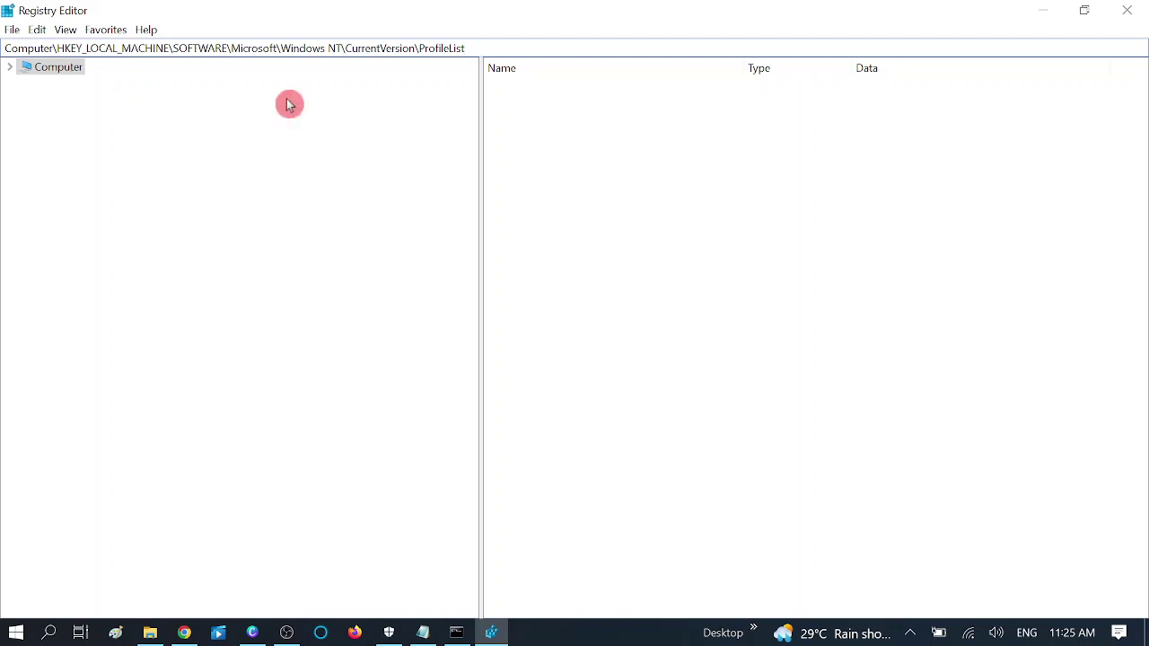
key("Return")
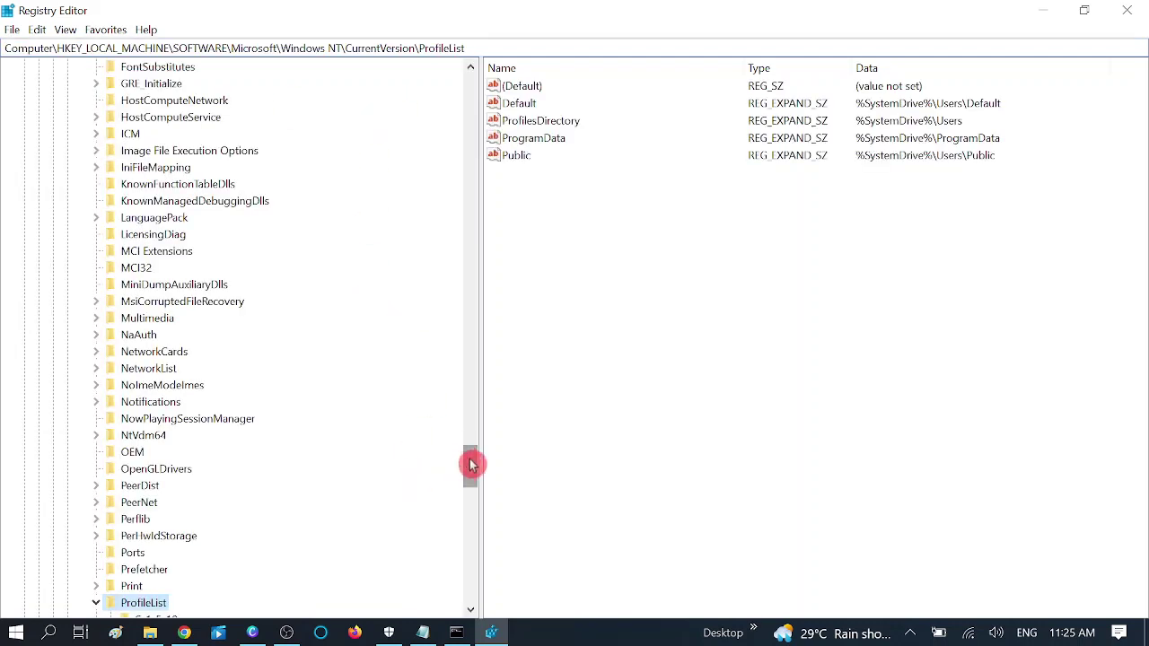
left_click_drag(471, 464, 469, 495)
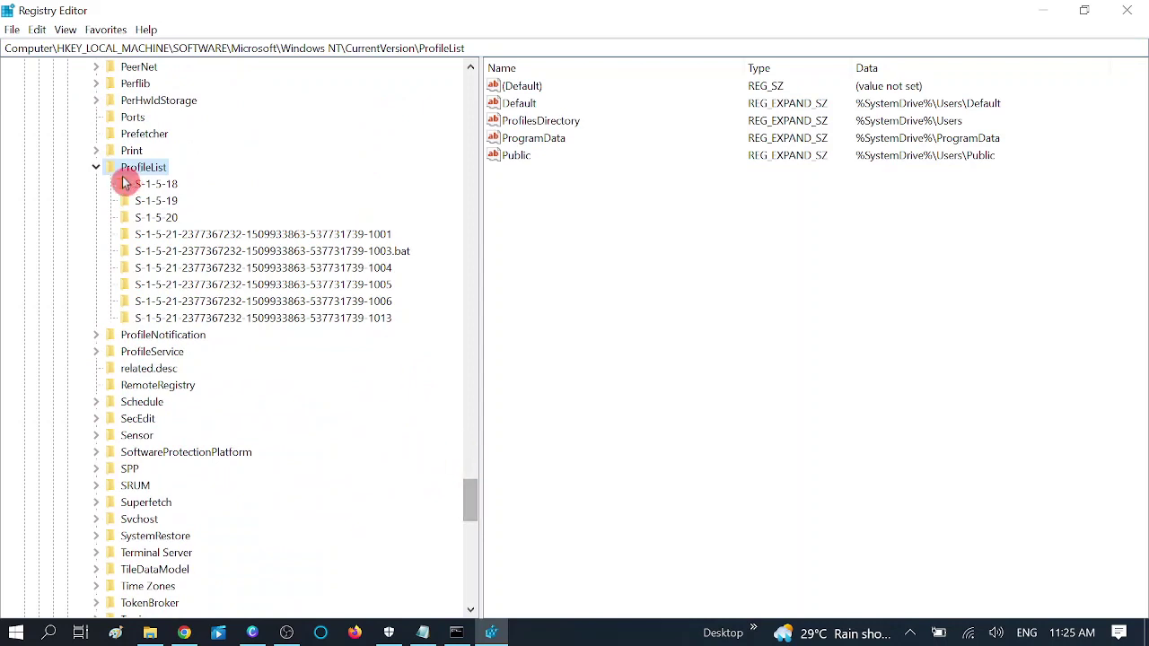
left_click(465, 50)
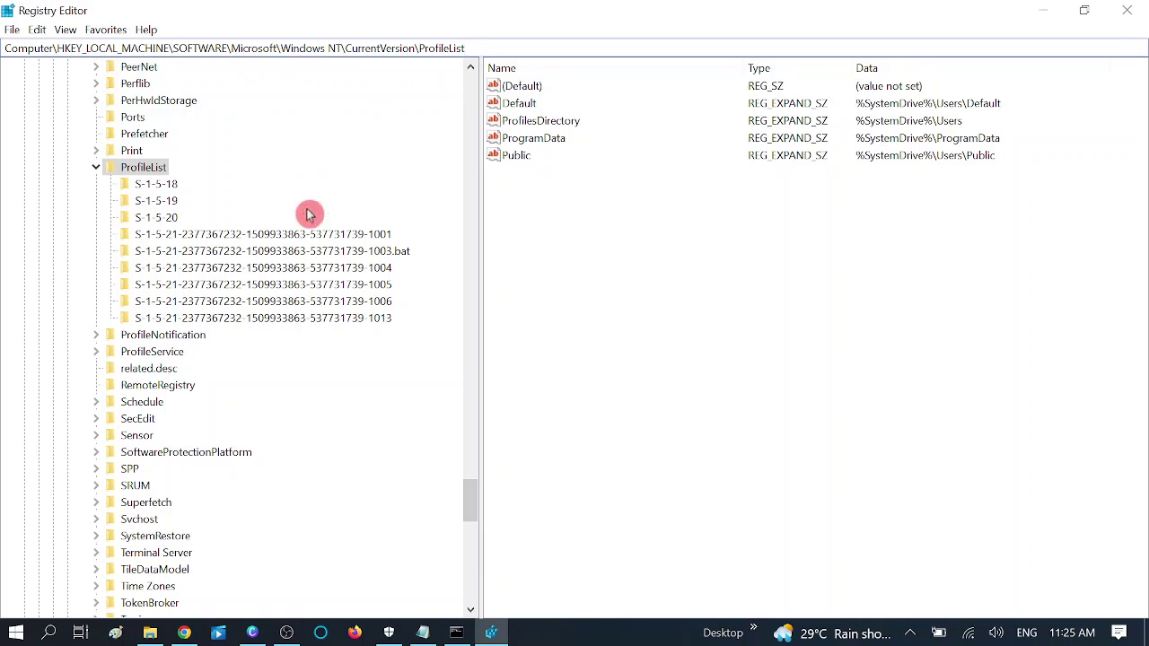
left_click(287, 236)
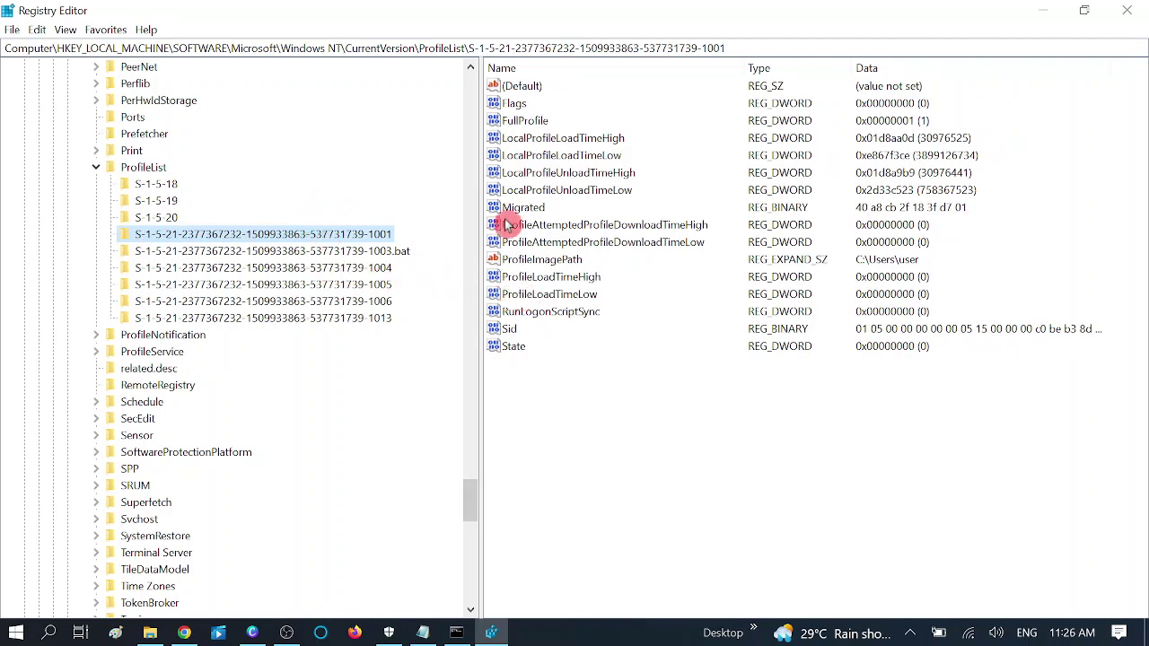
Step: Compare ProfileImagePath across the 1001, 1003.bat and 1004 profile keys
left_click(545, 259)
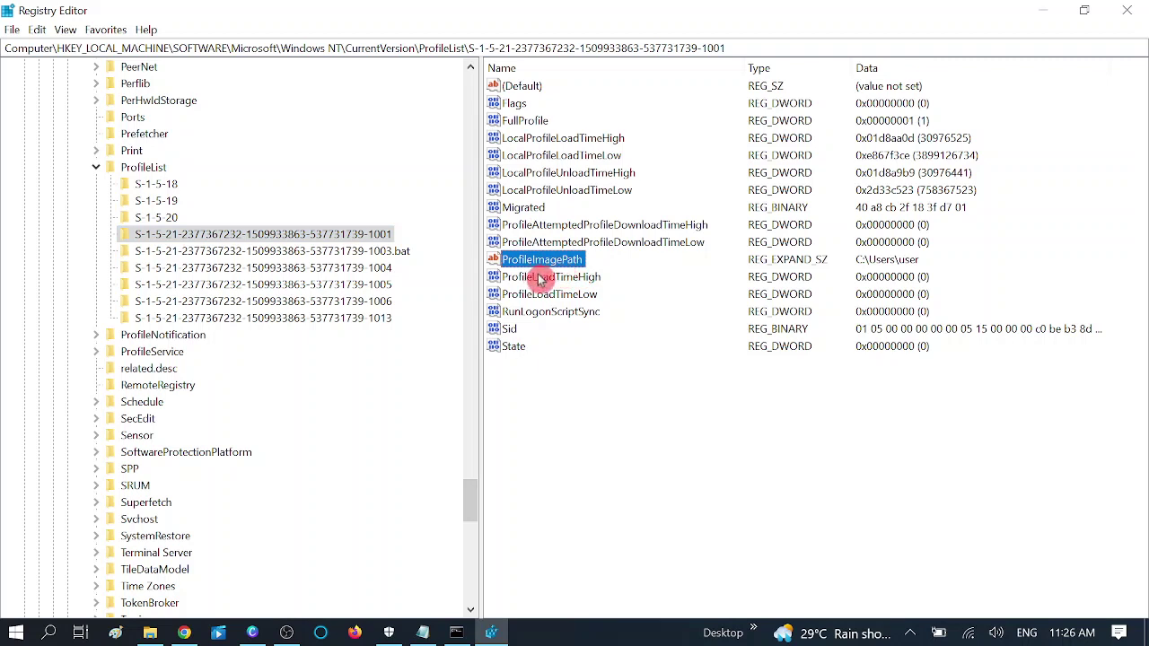
left_click(886, 271)
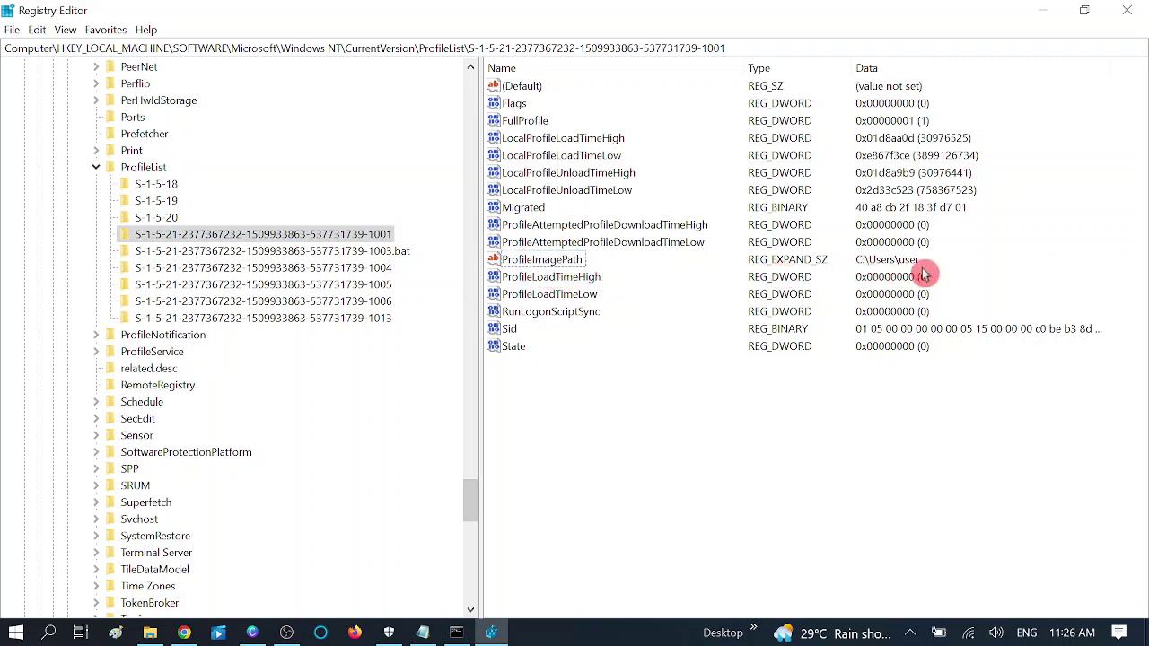
left_click(379, 260)
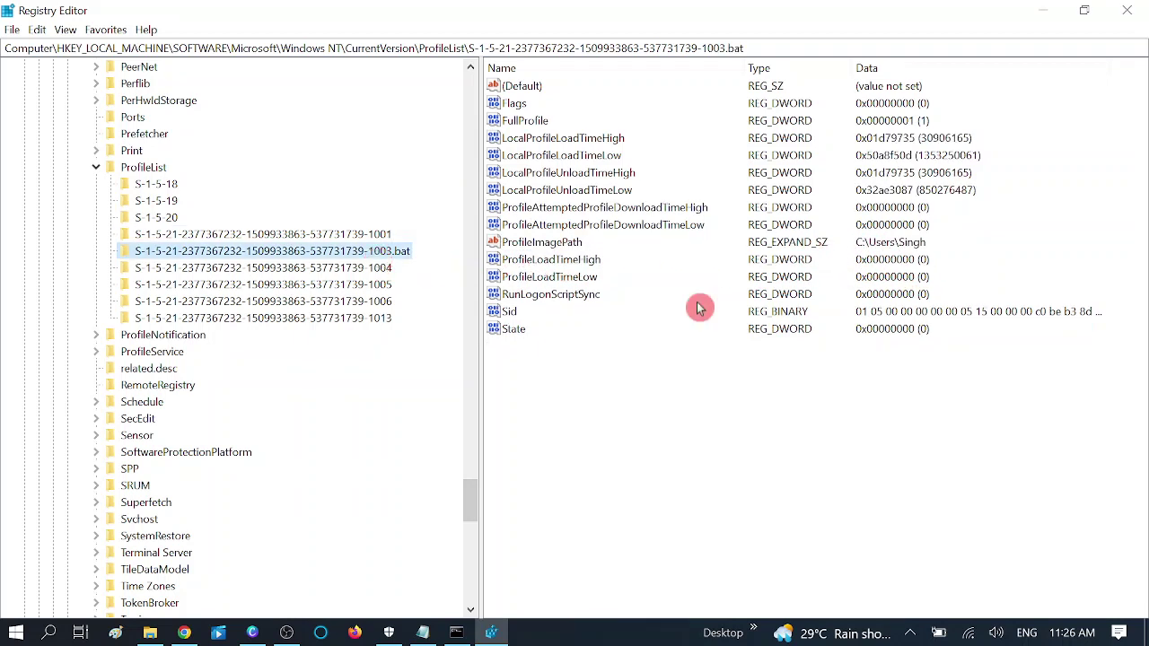
left_click(889, 254)
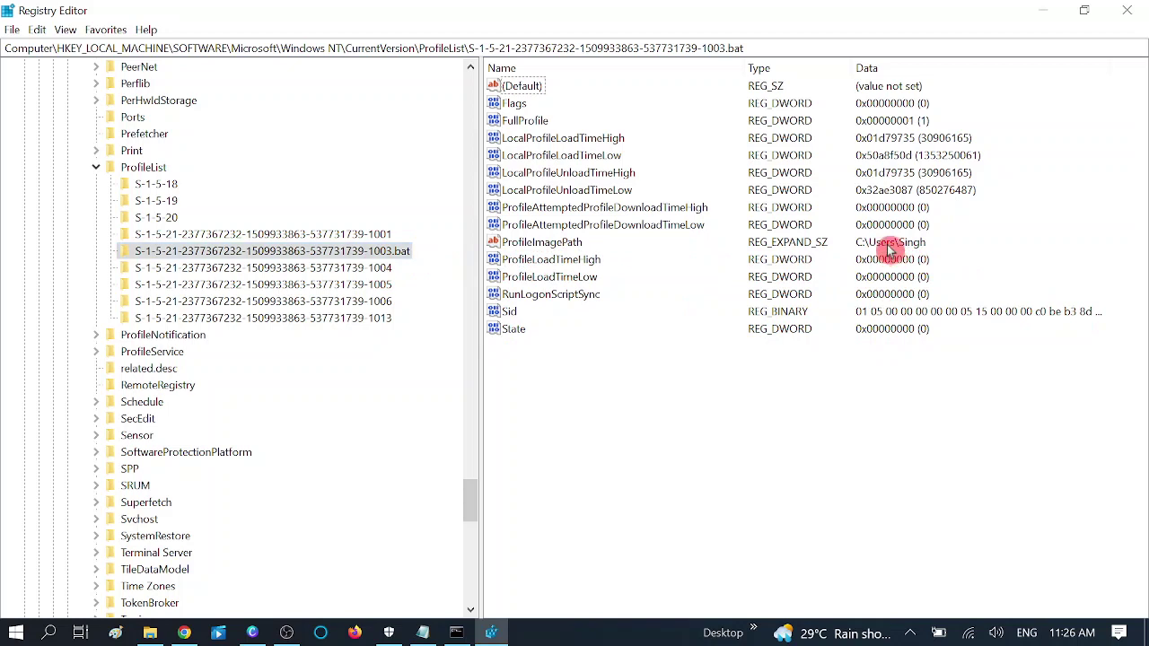
left_click(377, 267)
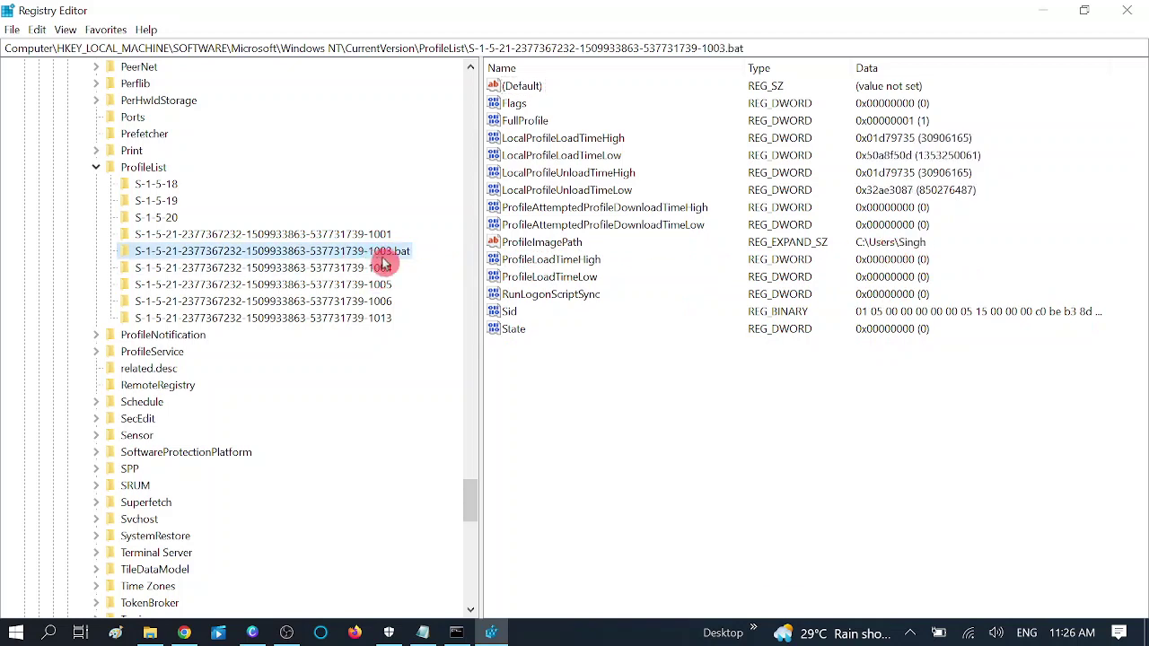
left_click(341, 235)
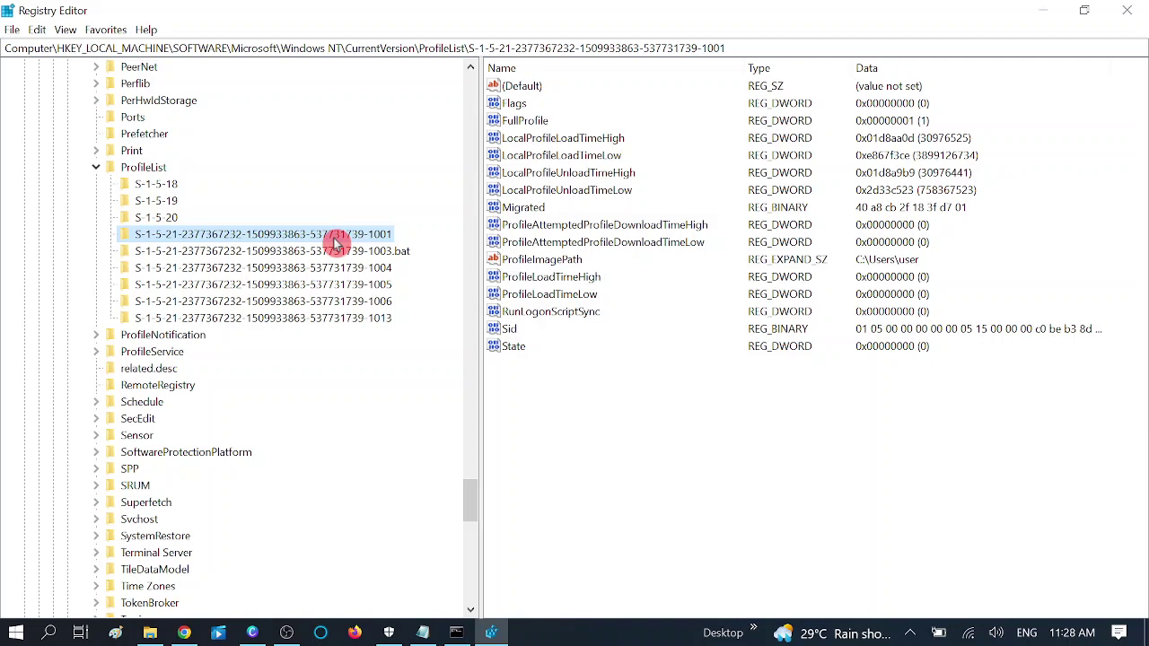
Step: Re-compare neighbouring profile keys, ending on 1003.bat, and bring the finished scan forward
key("Down")
key("Down")
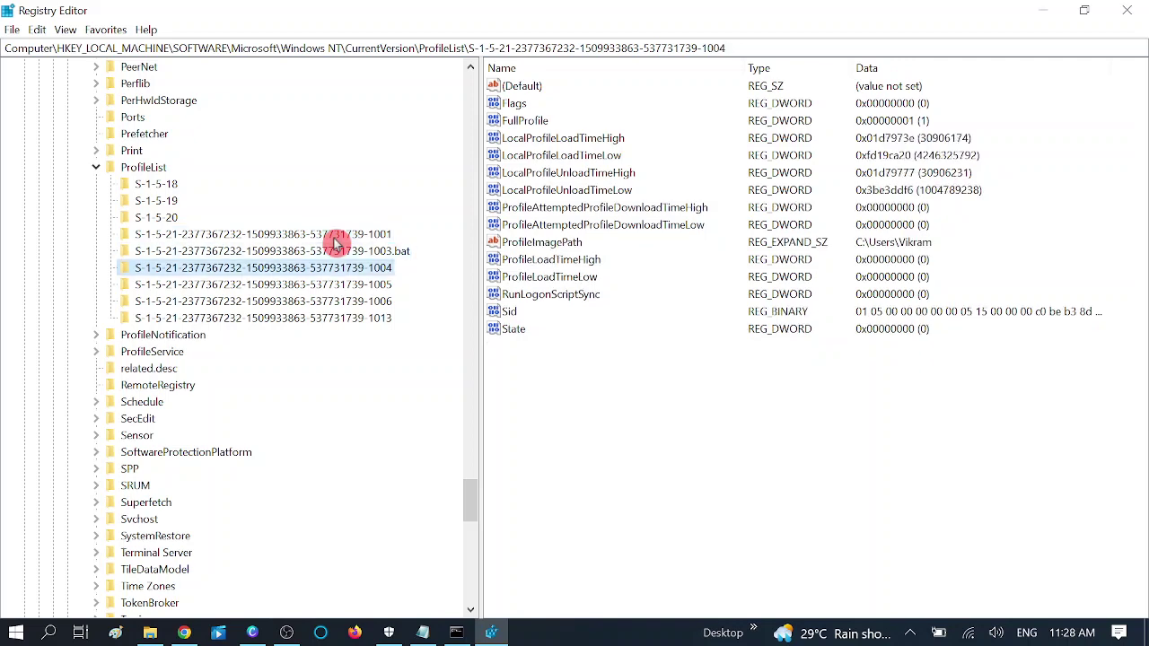
key("Down")
key("Down")
key("Down")
key("Up")
key("Up")
key("Up")
key("Up")
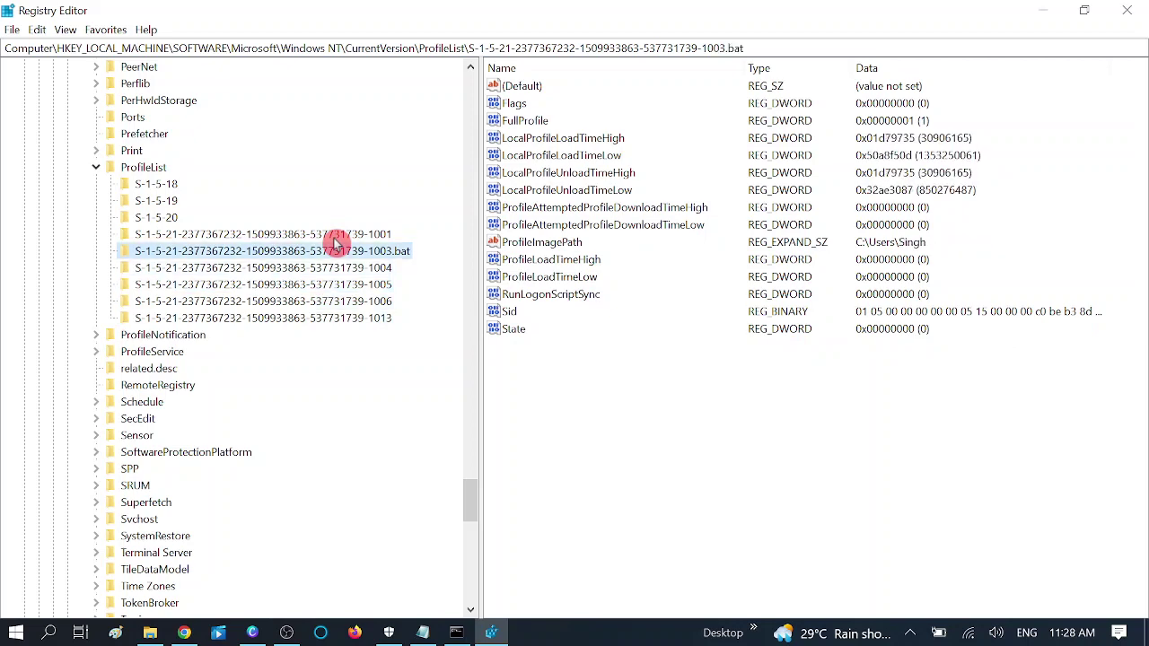
key("Up")
key("Down")
key("Down")
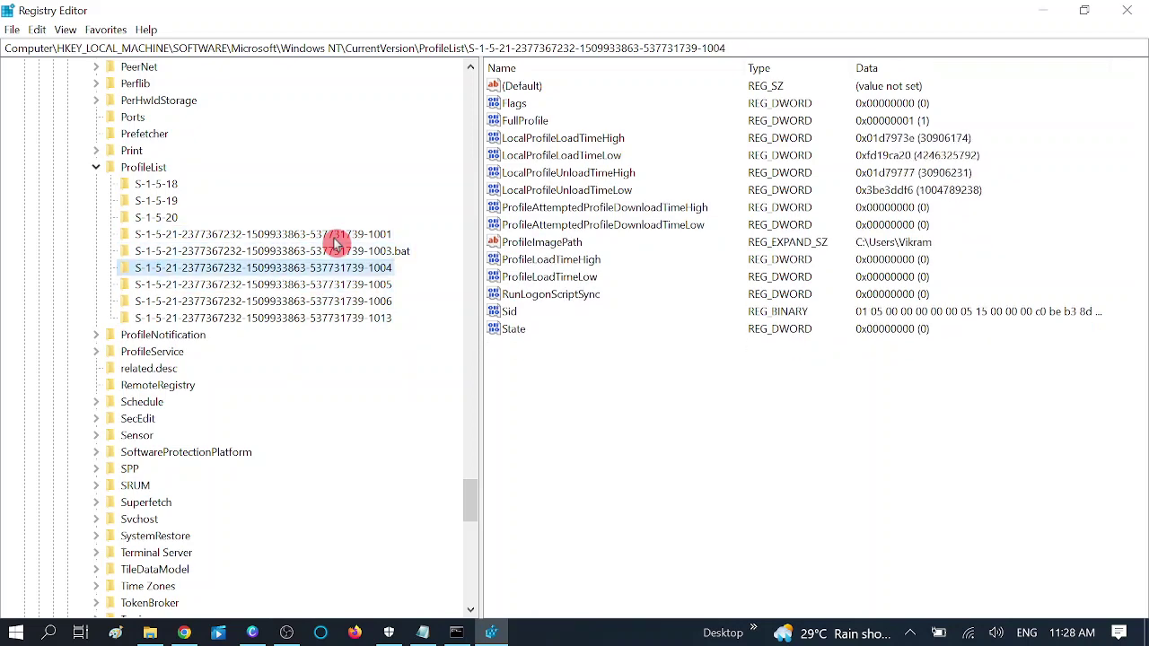
key("Up")
key("Up")
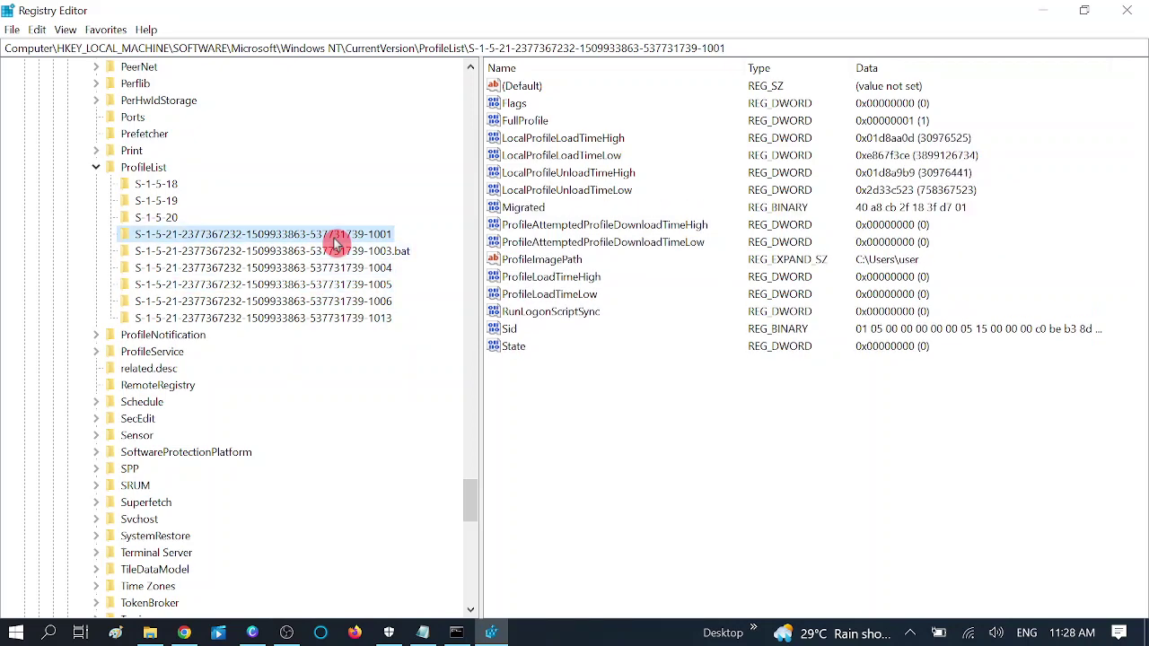
left_click(355, 255)
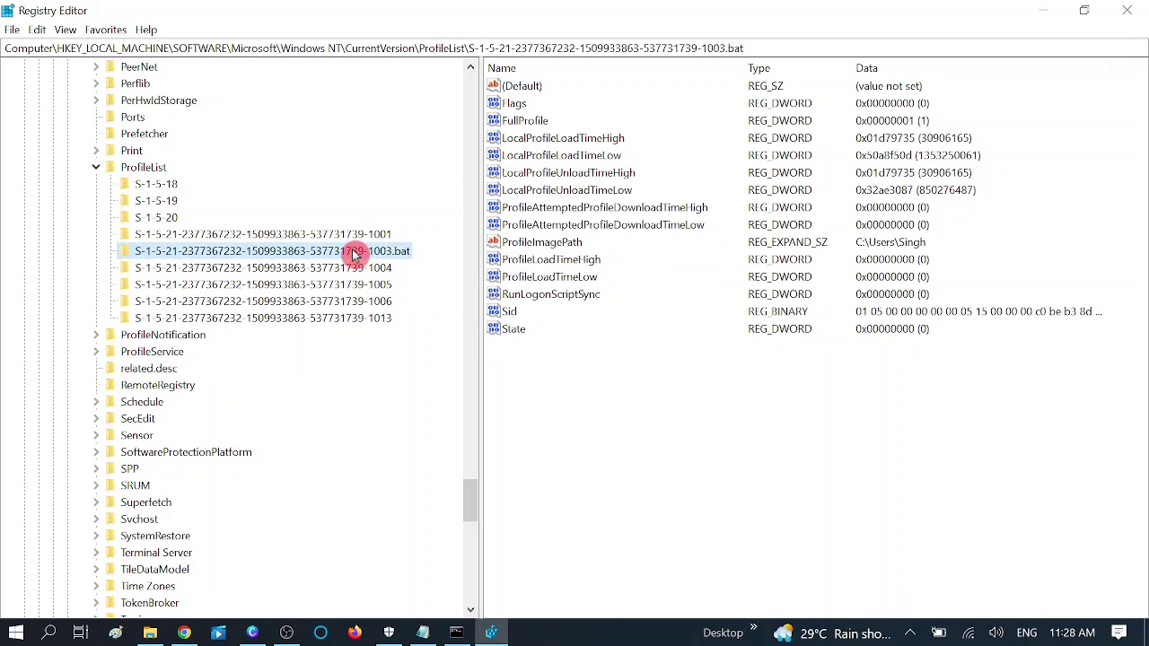
key("Down")
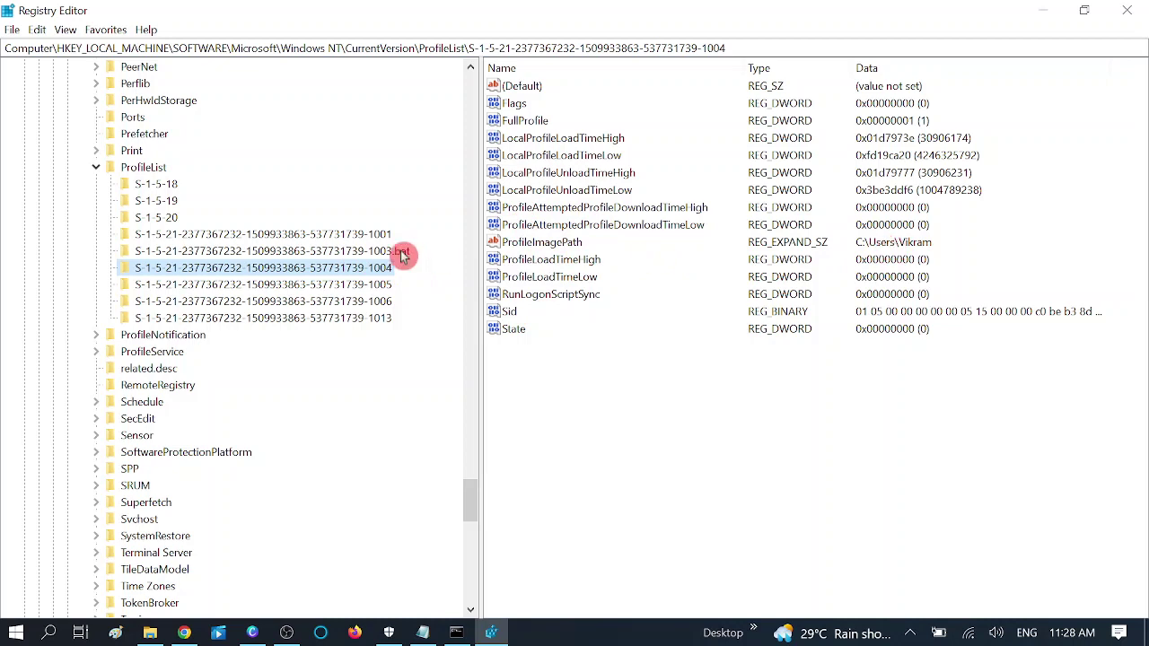
left_click(372, 253)
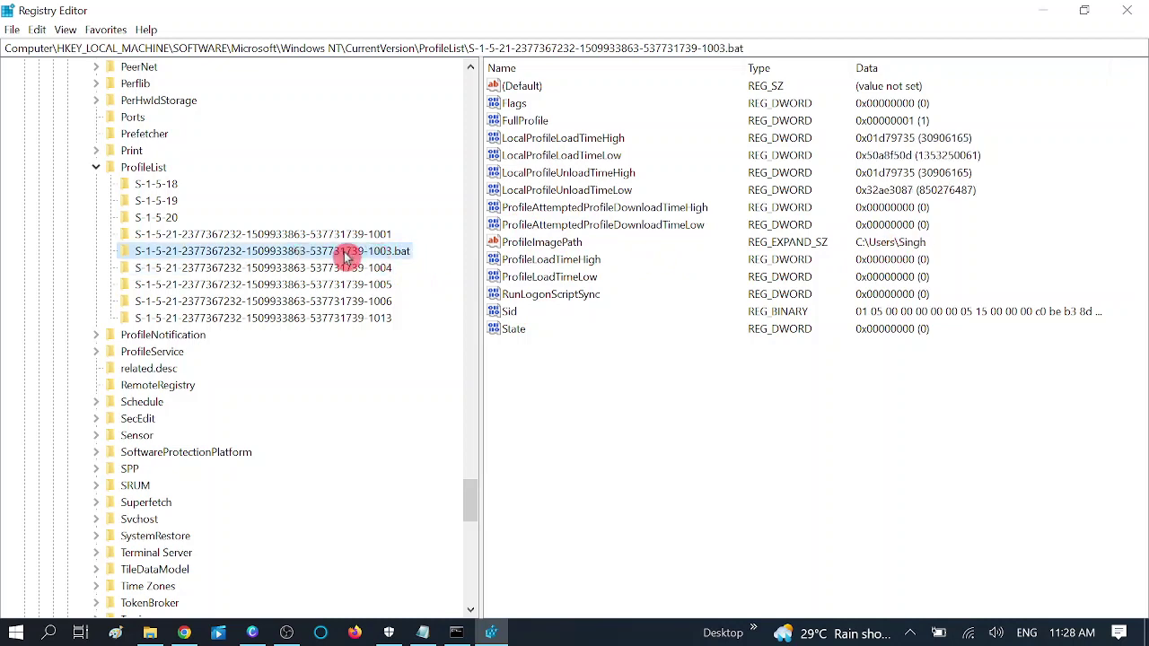
left_click(456, 632)
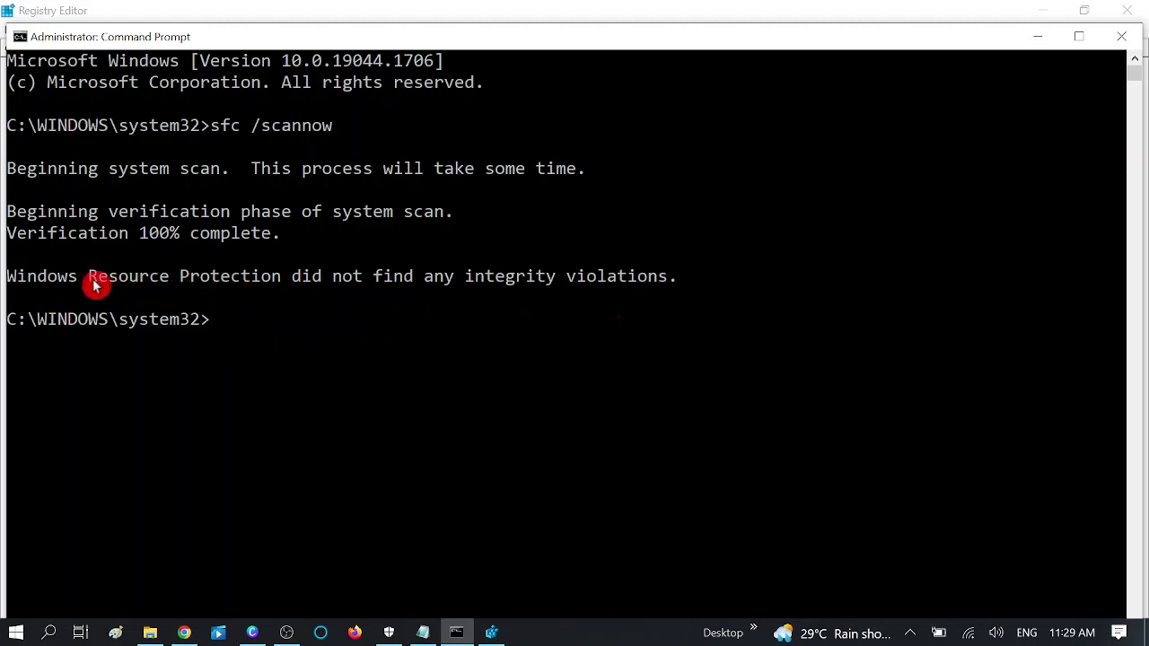
Step: Highlight the sfc 'no integrity violations' result line, then return to the prompt
left_click_drag(14, 286, 336, 279)
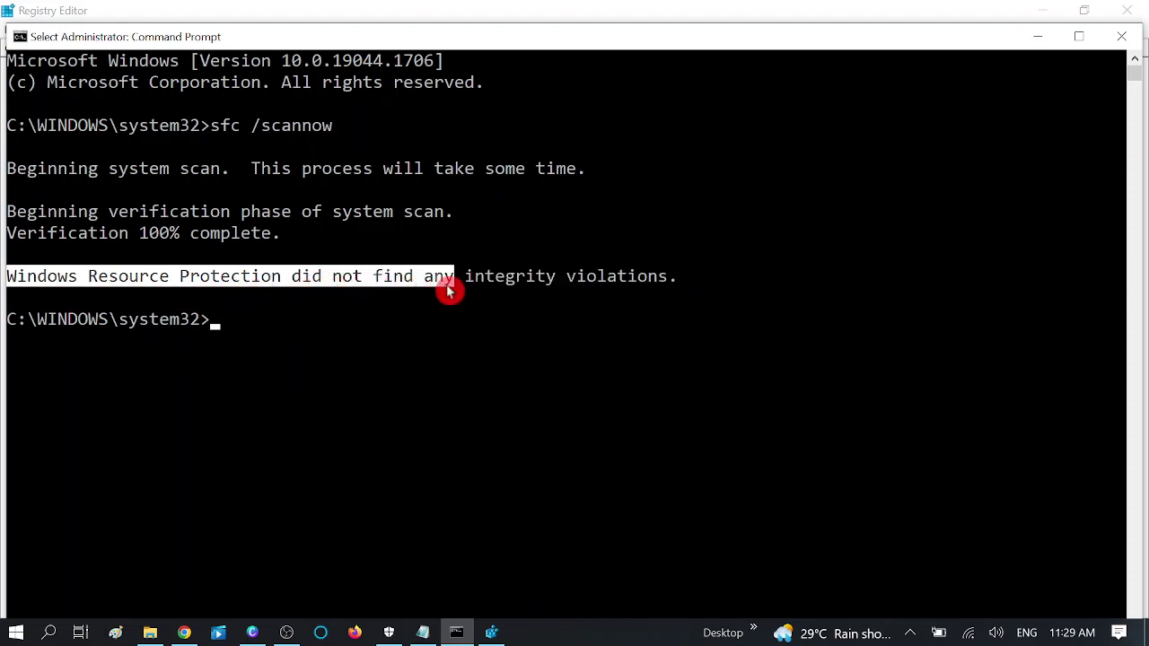
left_click_drag(394, 278, 465, 280)
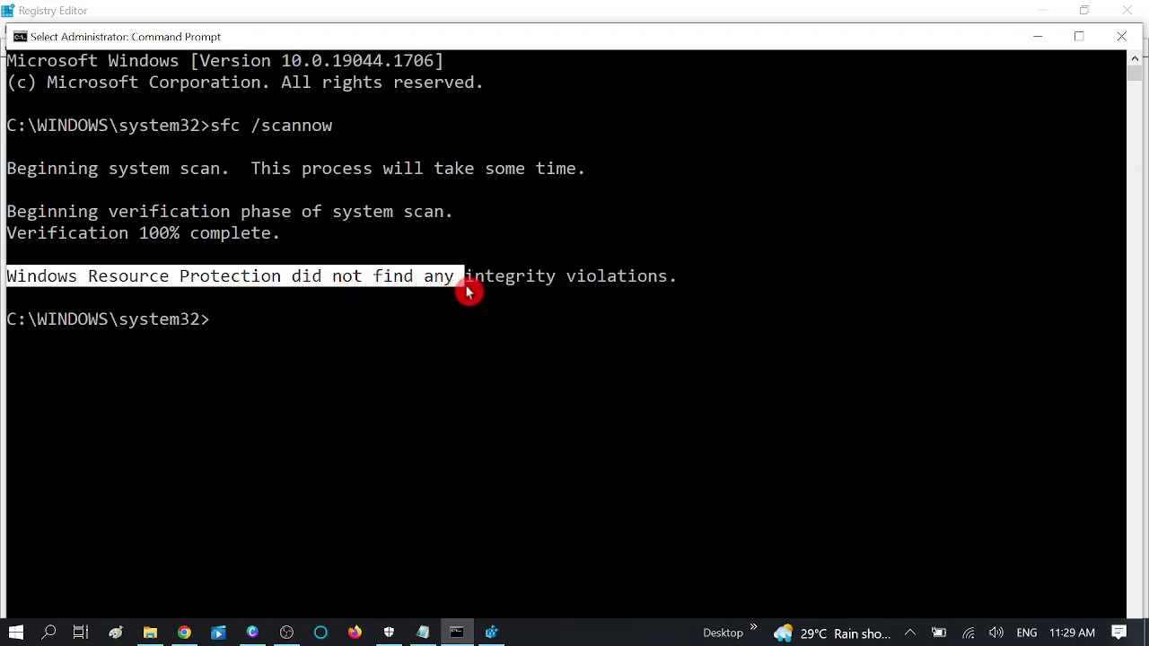
left_click(216, 327)
Step: Exit Command Prompt and reselect the 1003.bat profile key in Registry Editor
type("exit")
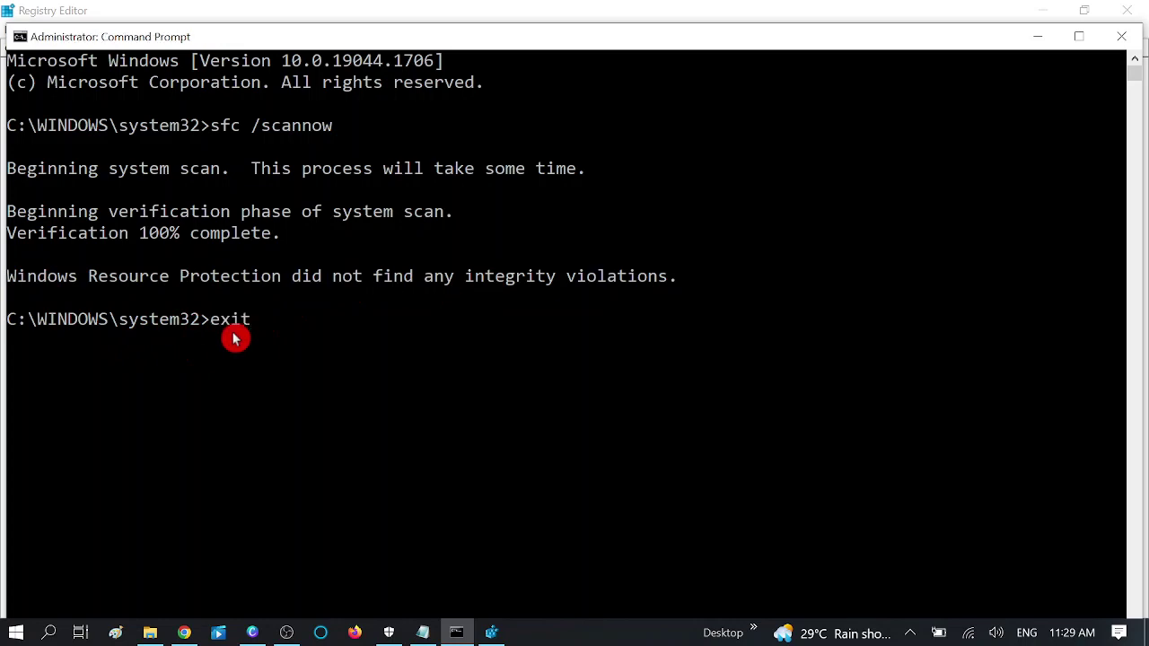
key("Return")
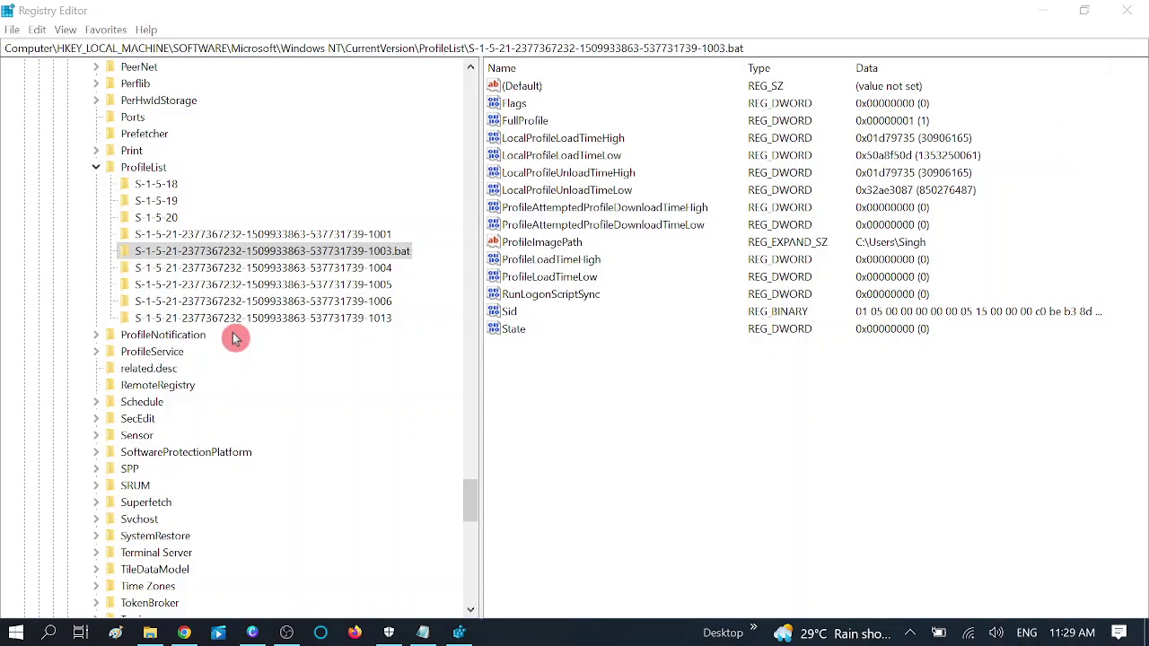
left_click(350, 235)
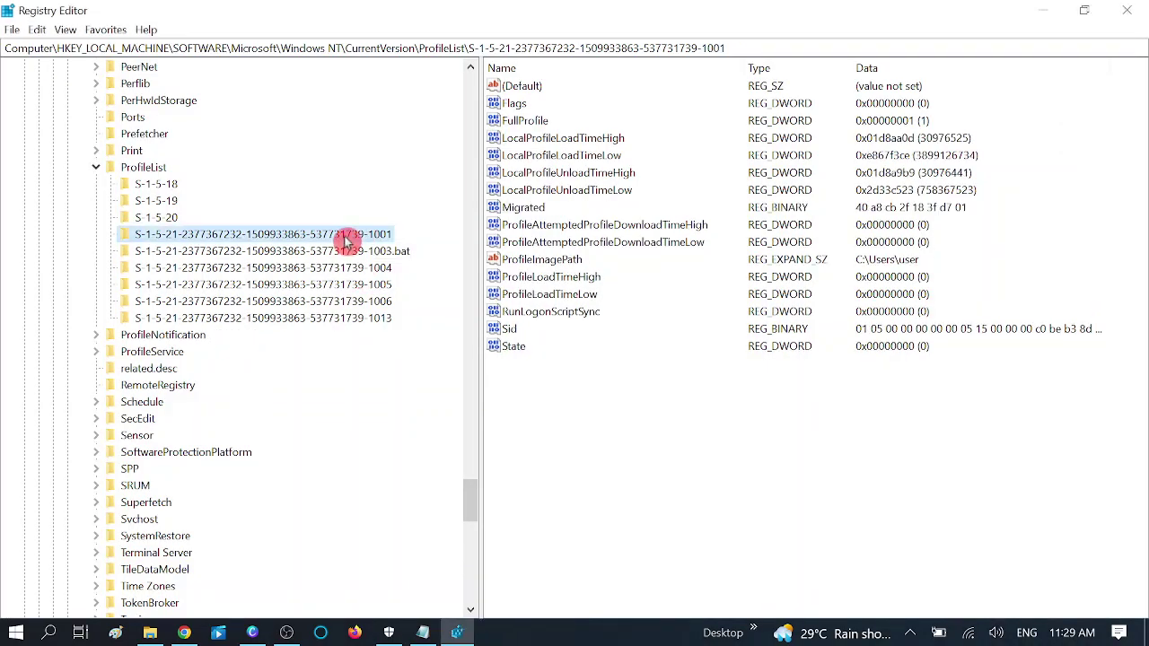
key("Up")
key("Down")
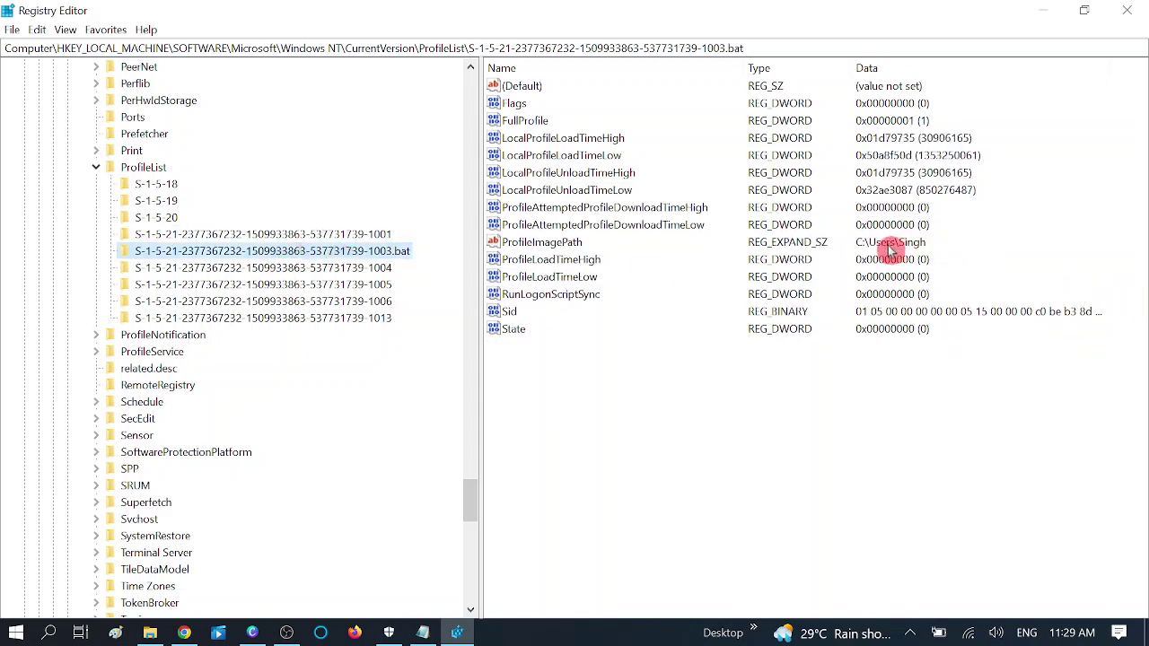
Step: Inspect the 1003.bat key's profile path and open its context menu without deleting it
left_click(564, 244)
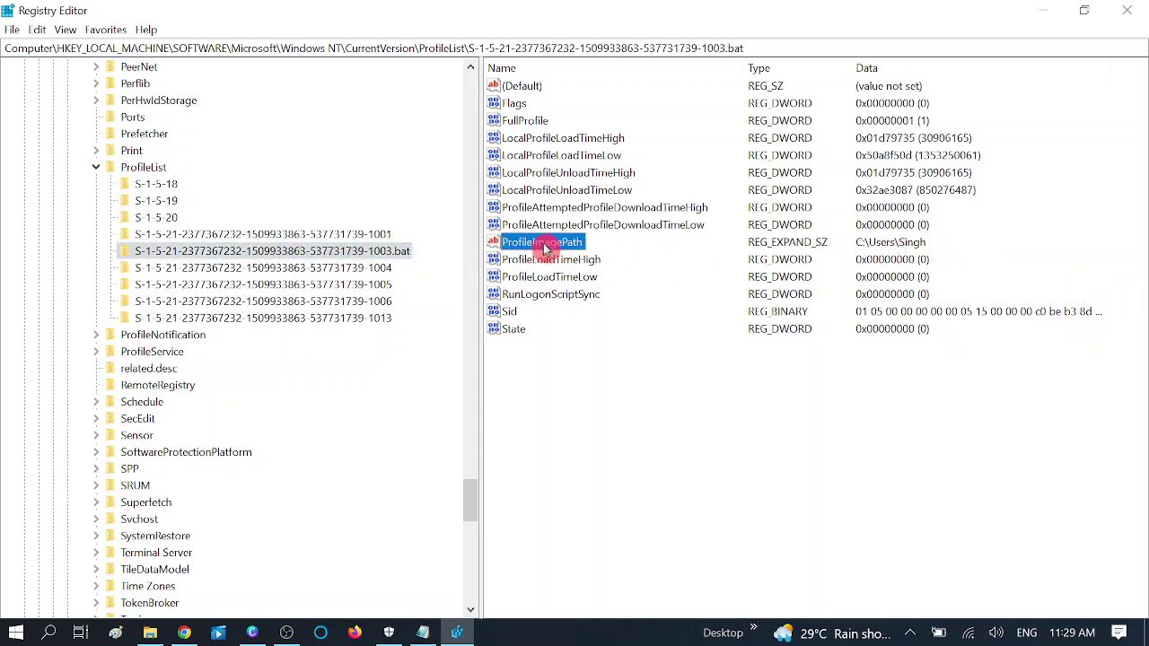
left_click(359, 253)
right_click(357, 258)
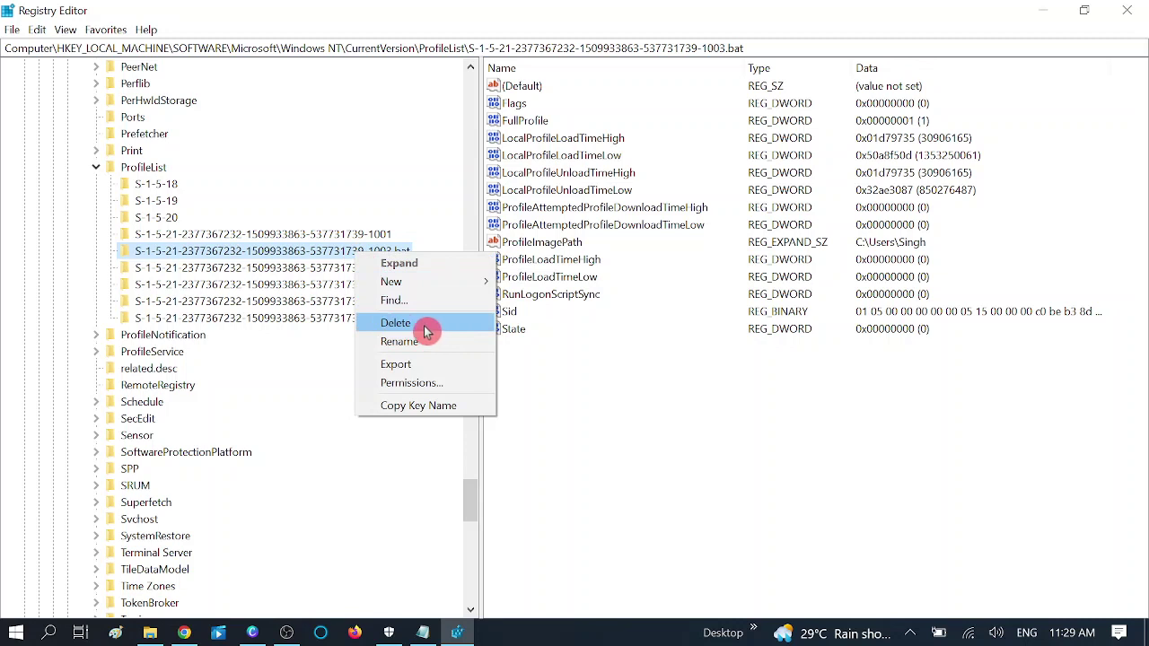
key("Escape")
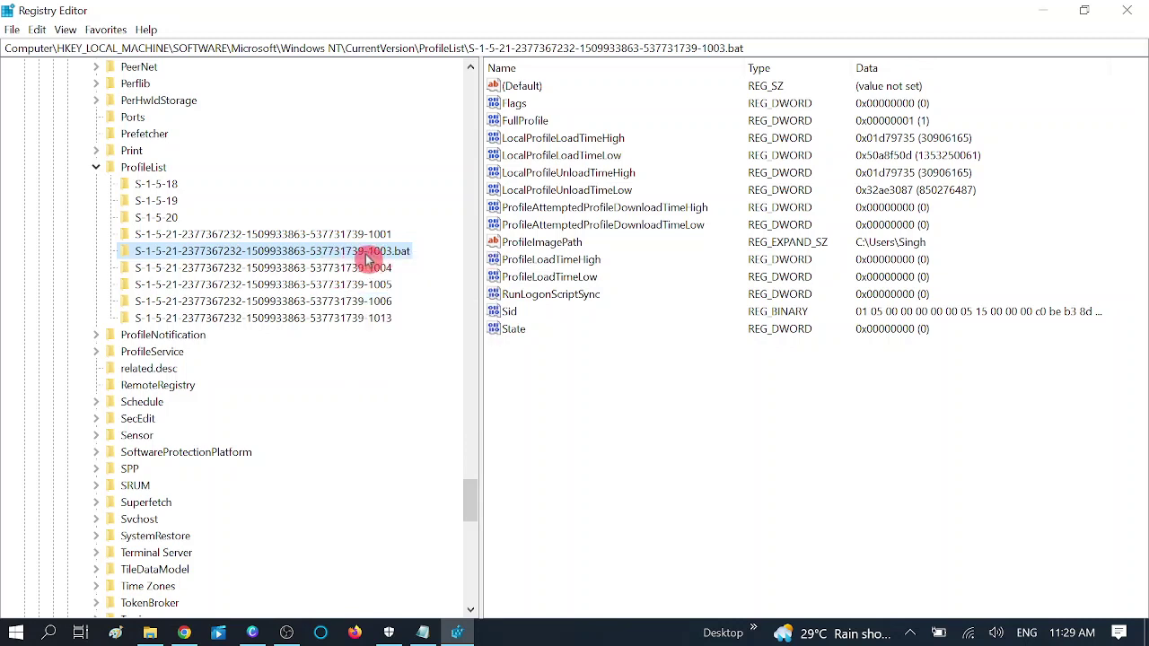
right_click(367, 259)
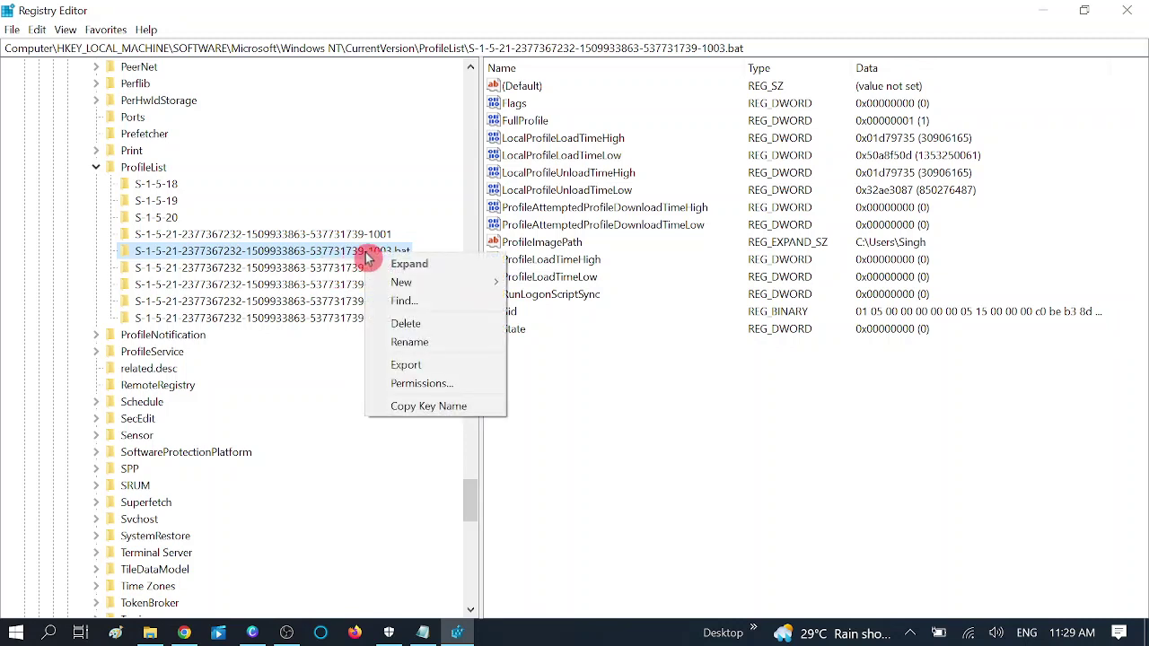
left_click(395, 341)
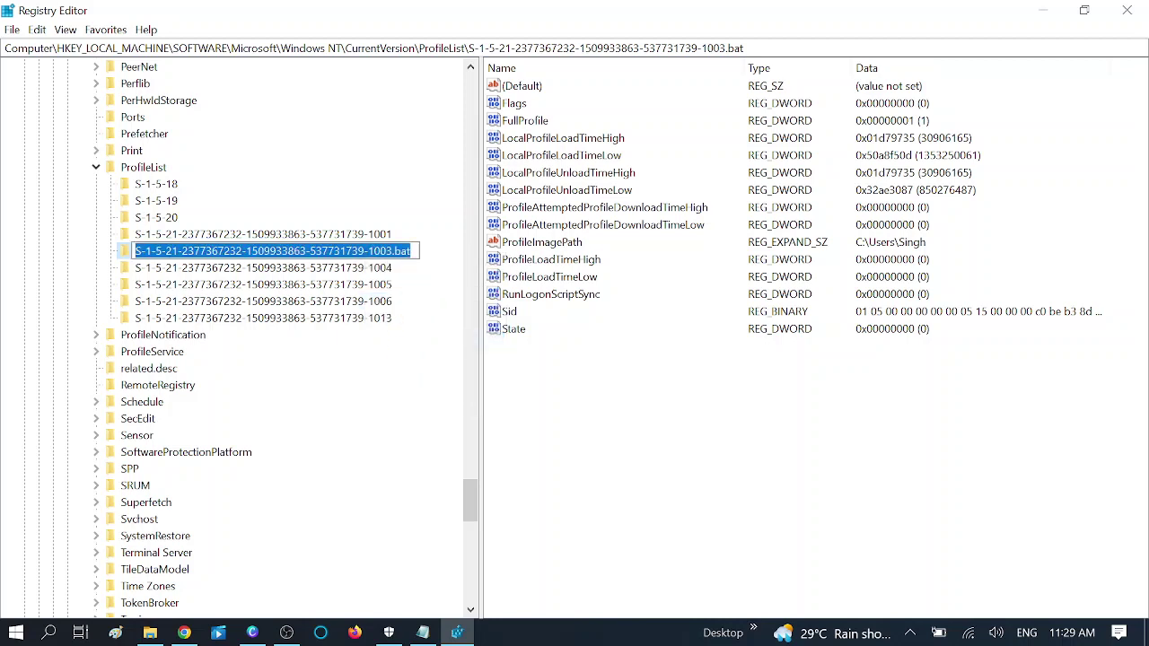
key("End")
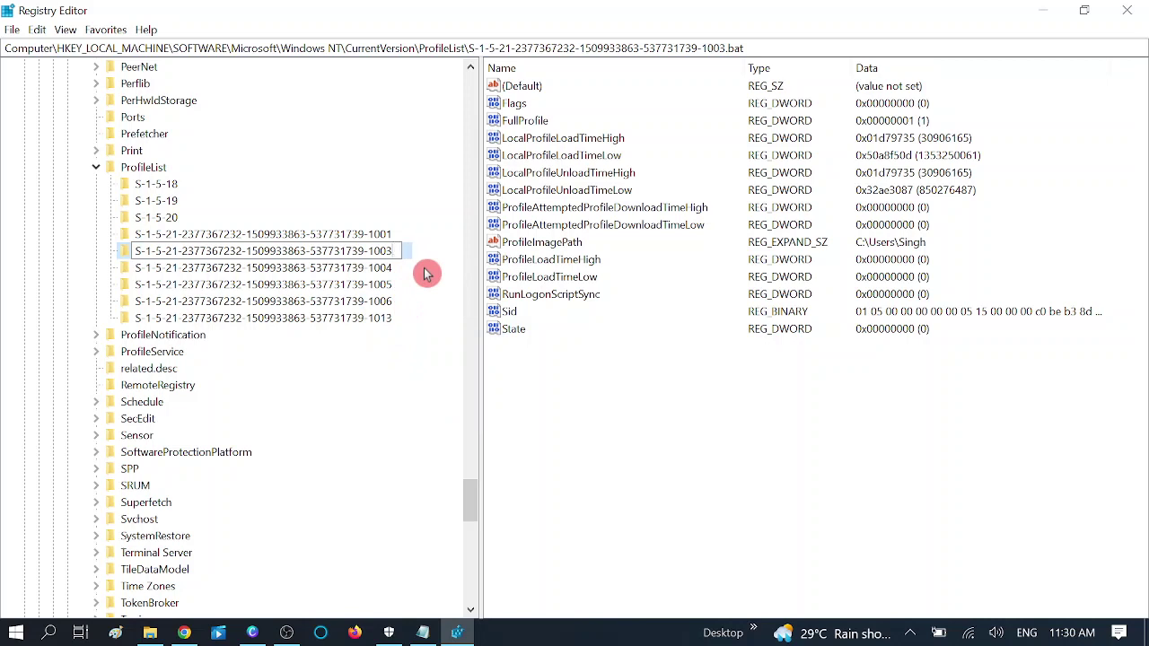
key("Return")
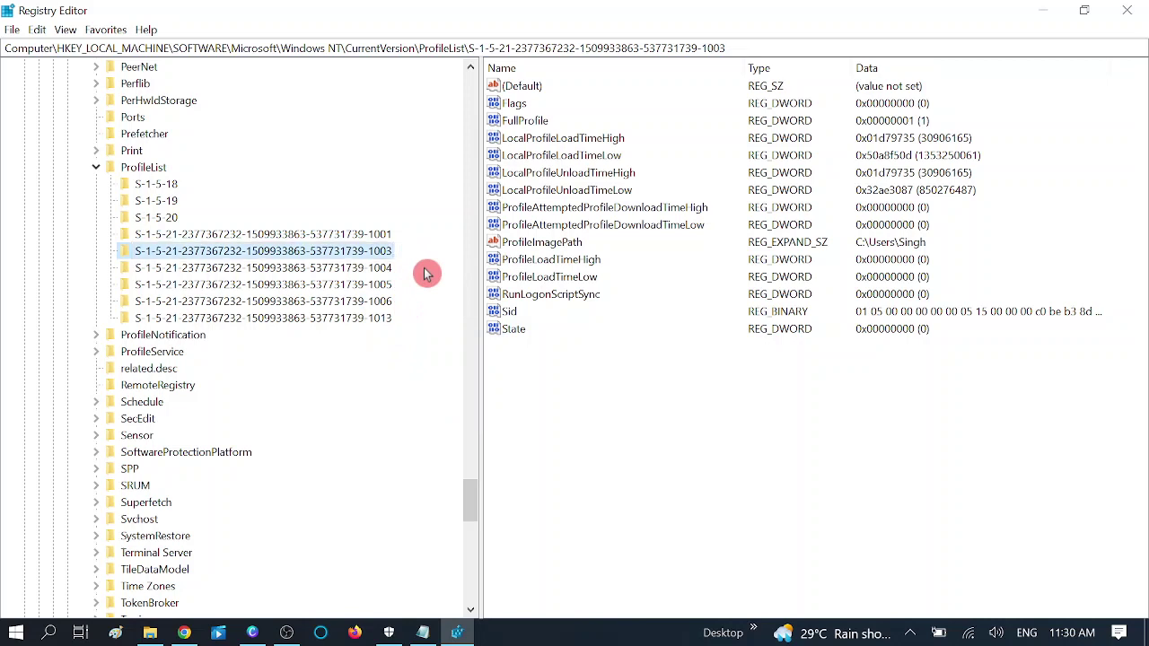
left_click(353, 238)
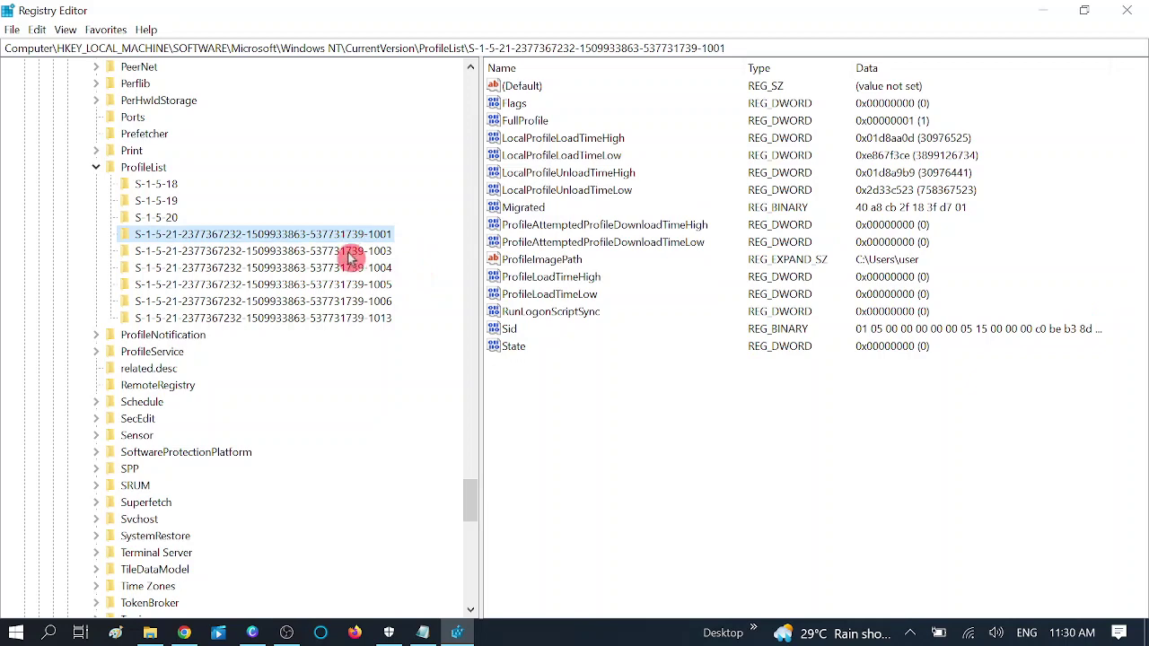
left_click(348, 253)
left_click(350, 269)
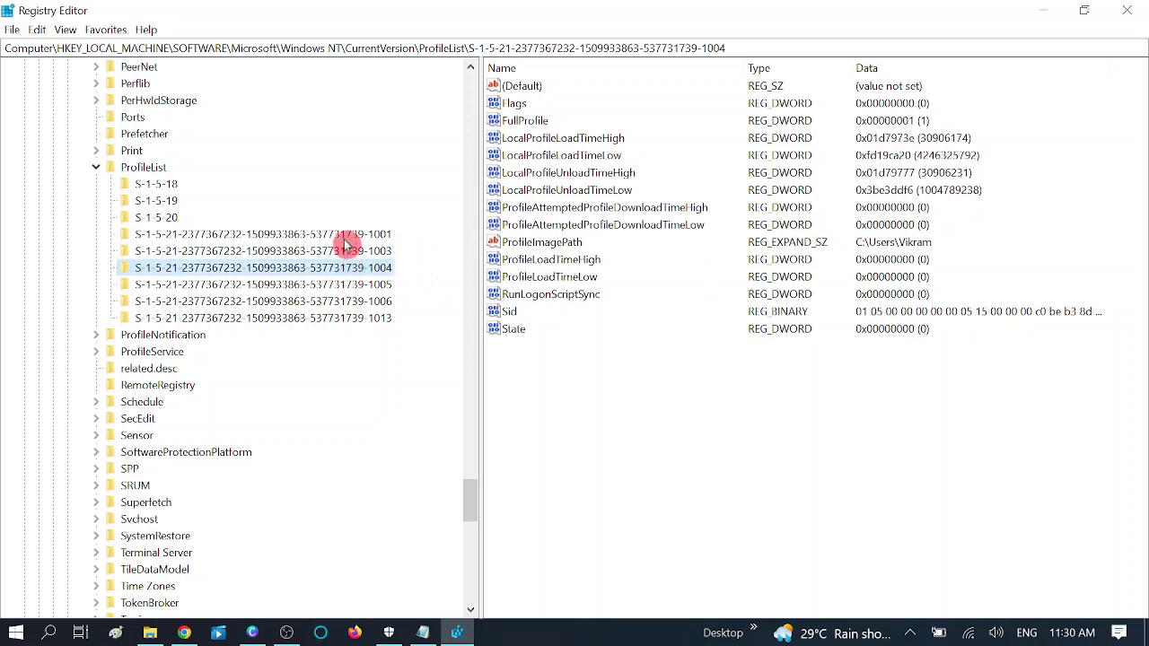
left_click(344, 236)
key("Down")
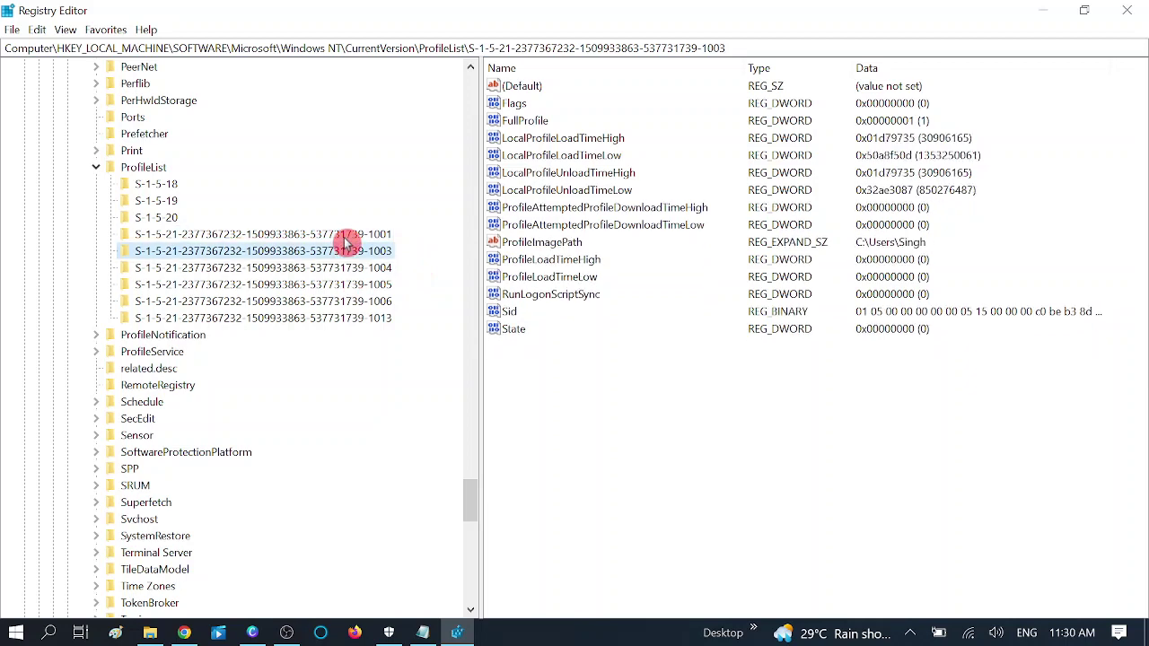
key("Down")
key("Down")
key("Down")
key("Down")
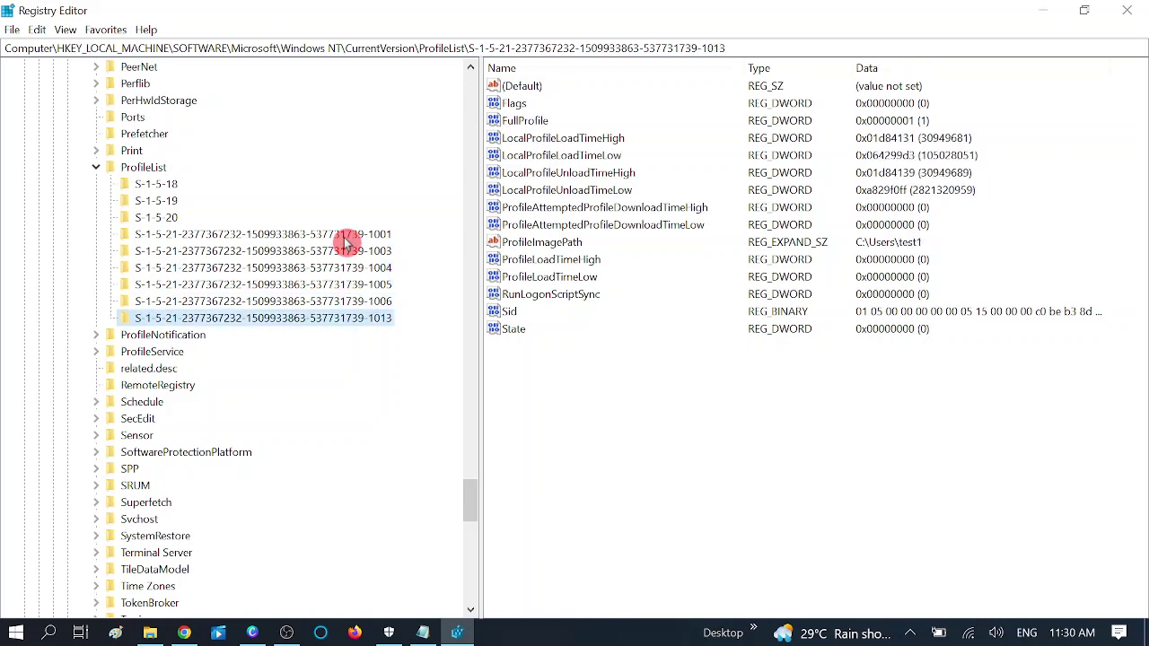
left_click(363, 235)
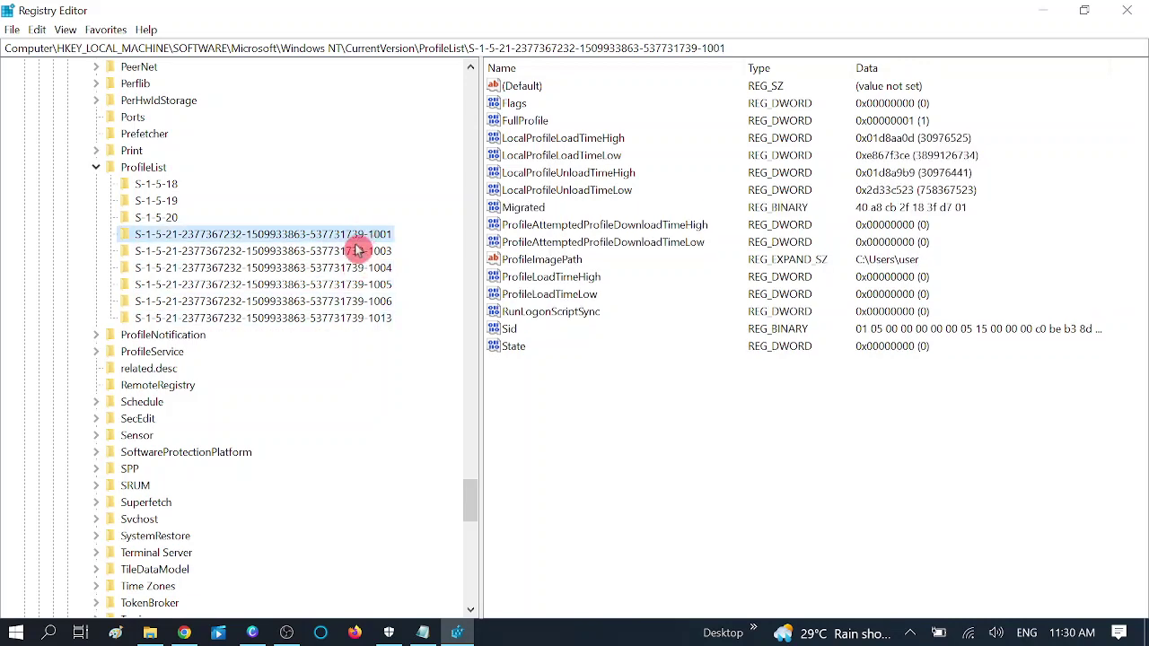
left_click(354, 251)
left_click(349, 237)
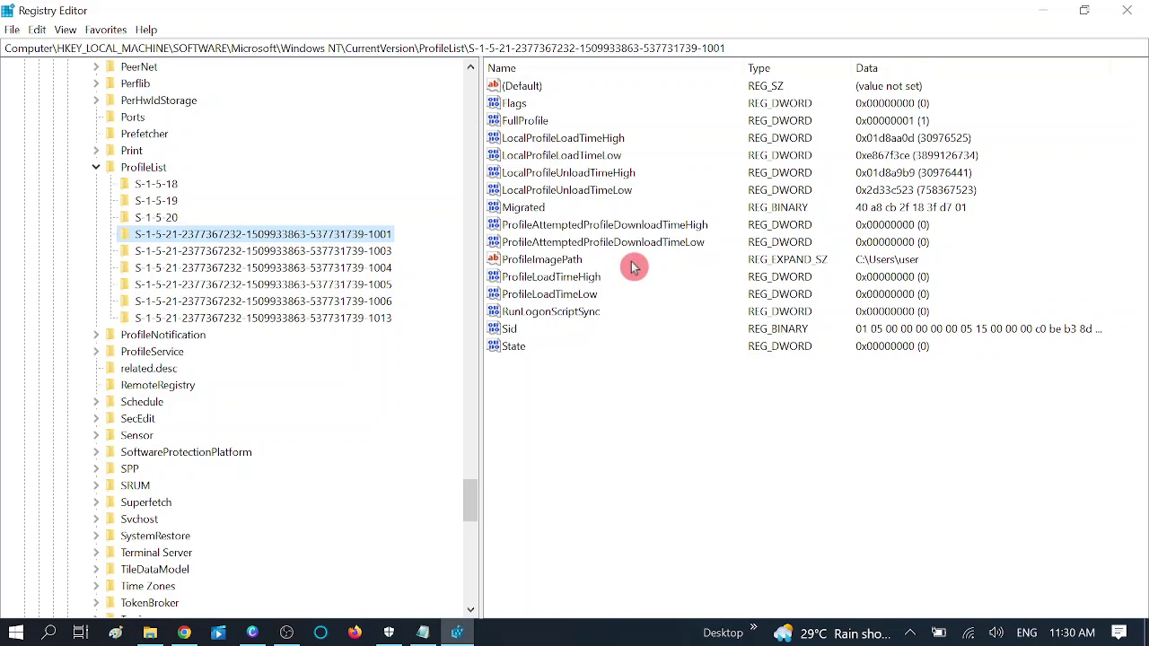
left_click(923, 270)
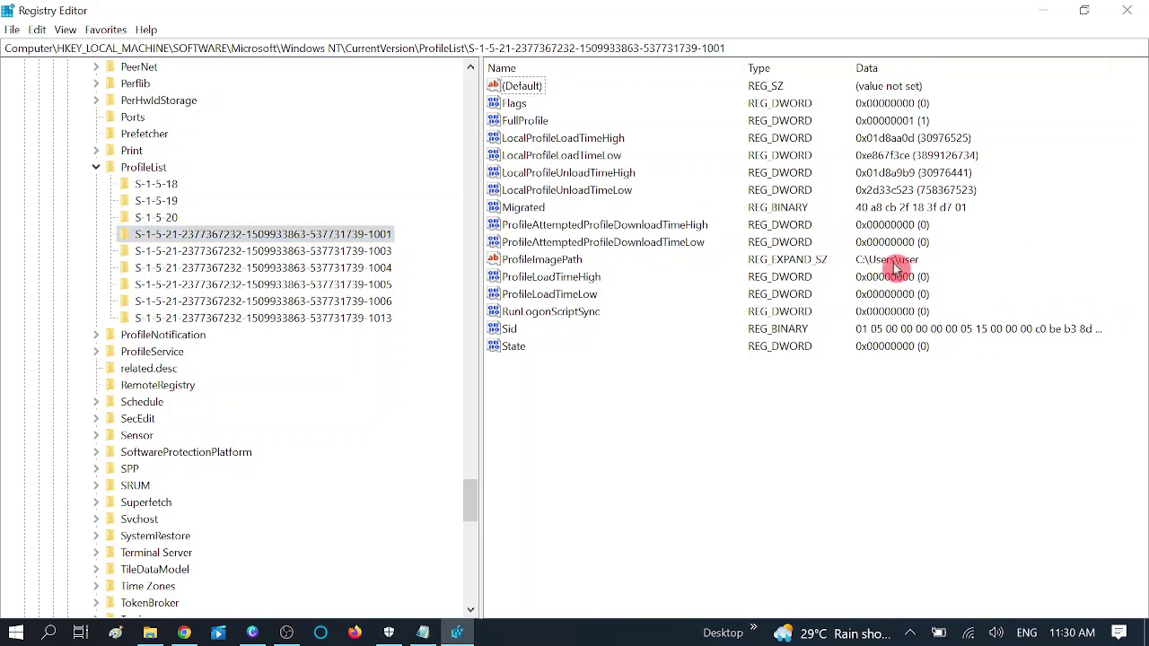
left_click(350, 252)
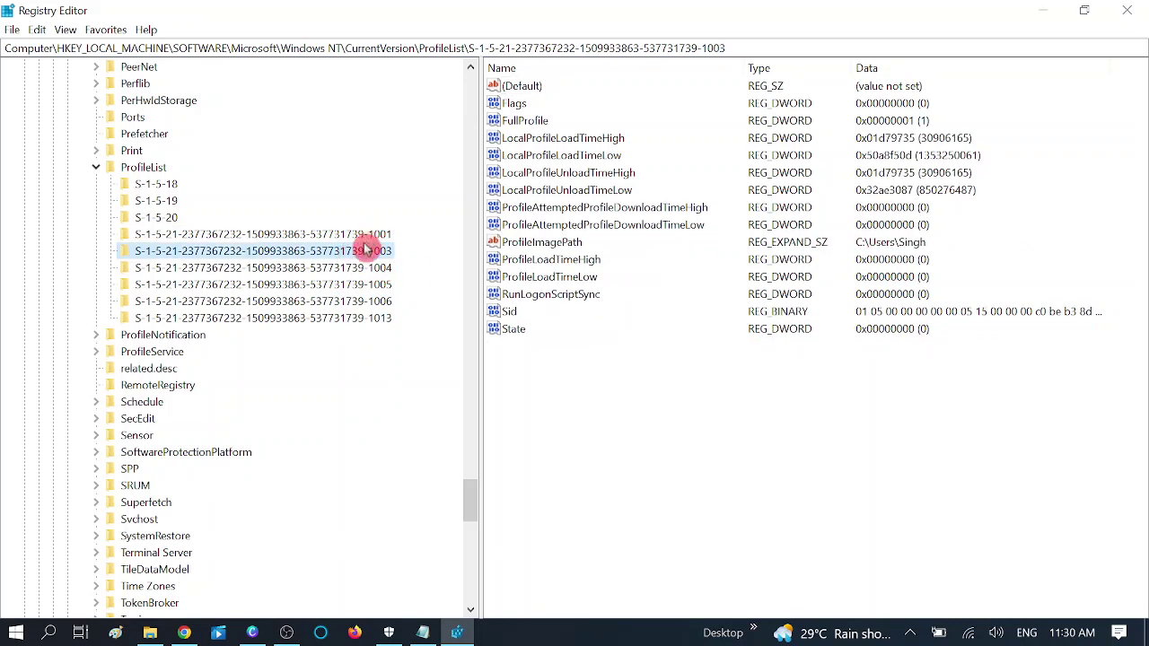
left_click(348, 269)
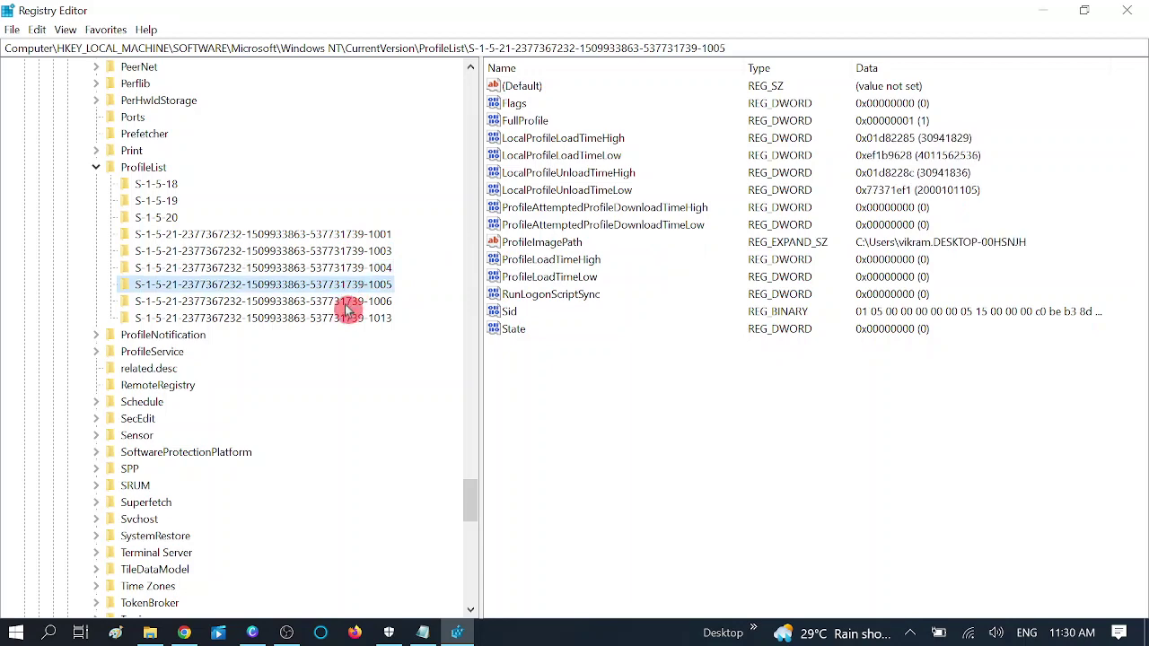
left_click(349, 303)
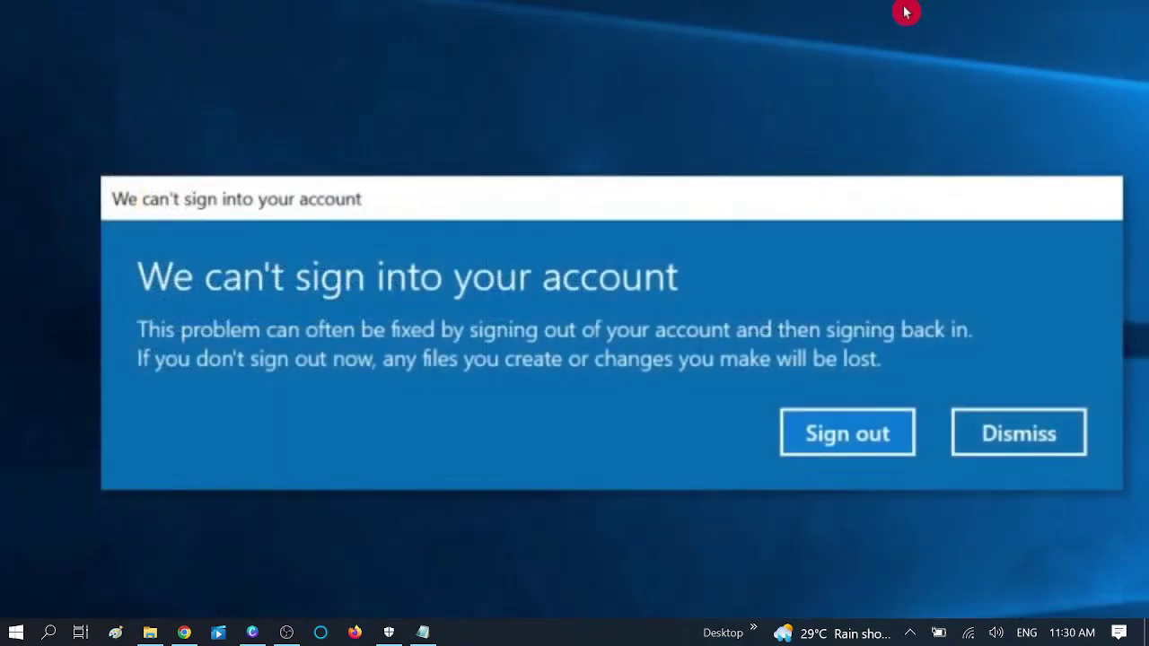
Step: Show the Start menu's Sleep, Shut down and Restart options, then close the menus
left_click(21, 634)
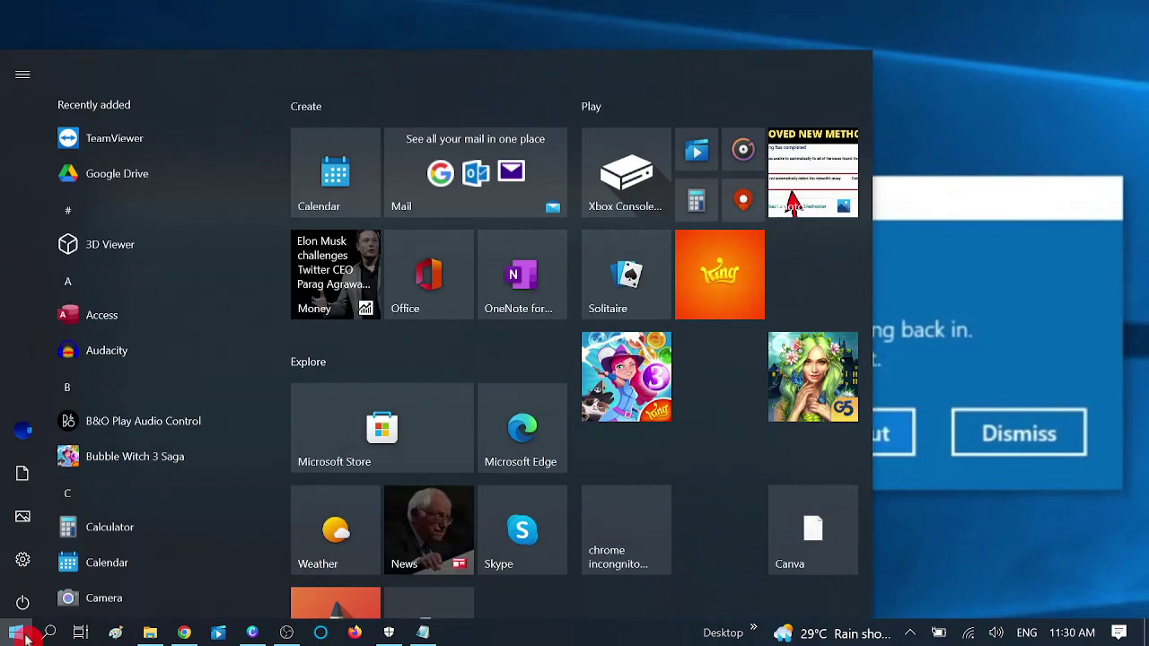
left_click(22, 597)
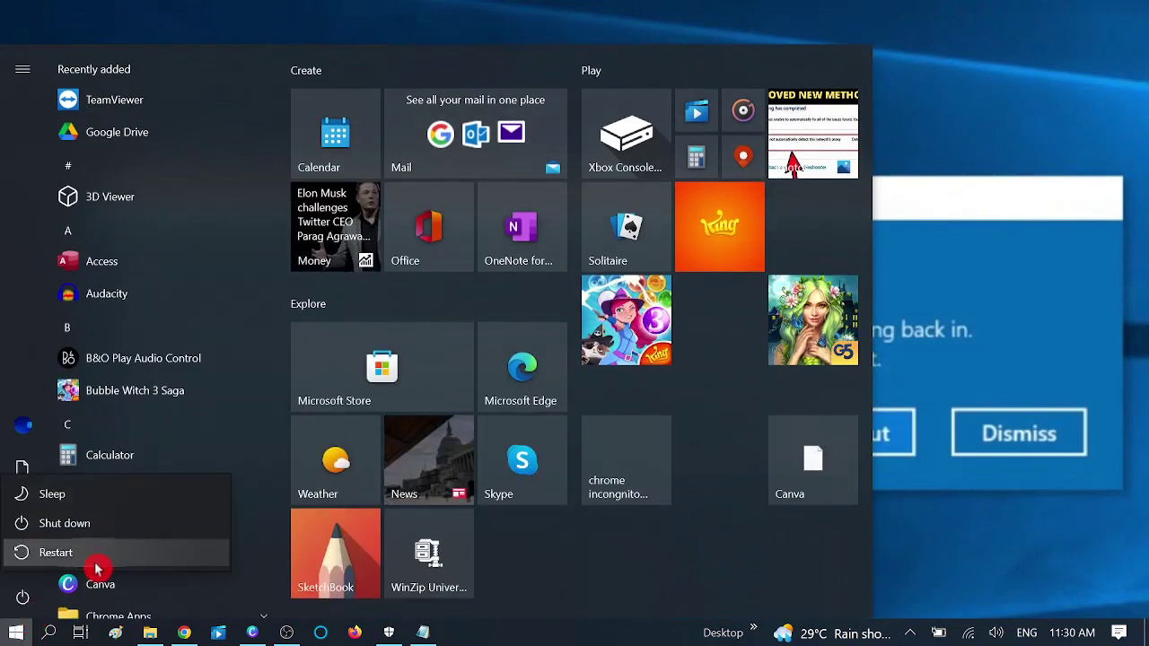
left_click(1018, 356)
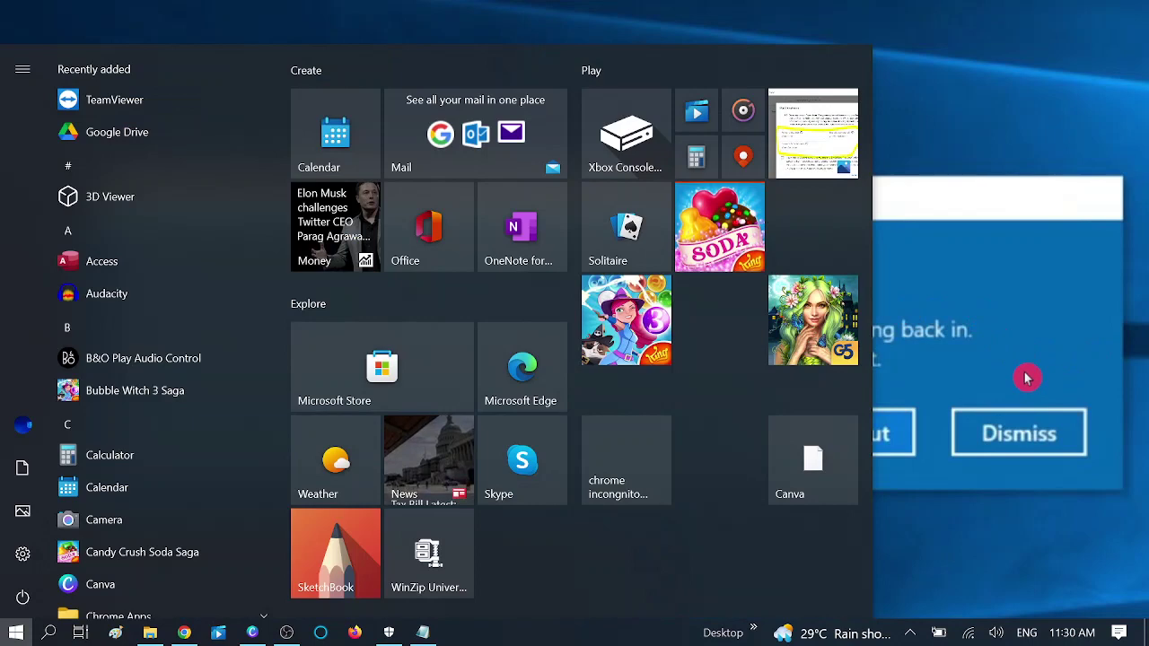
left_click(1027, 377)
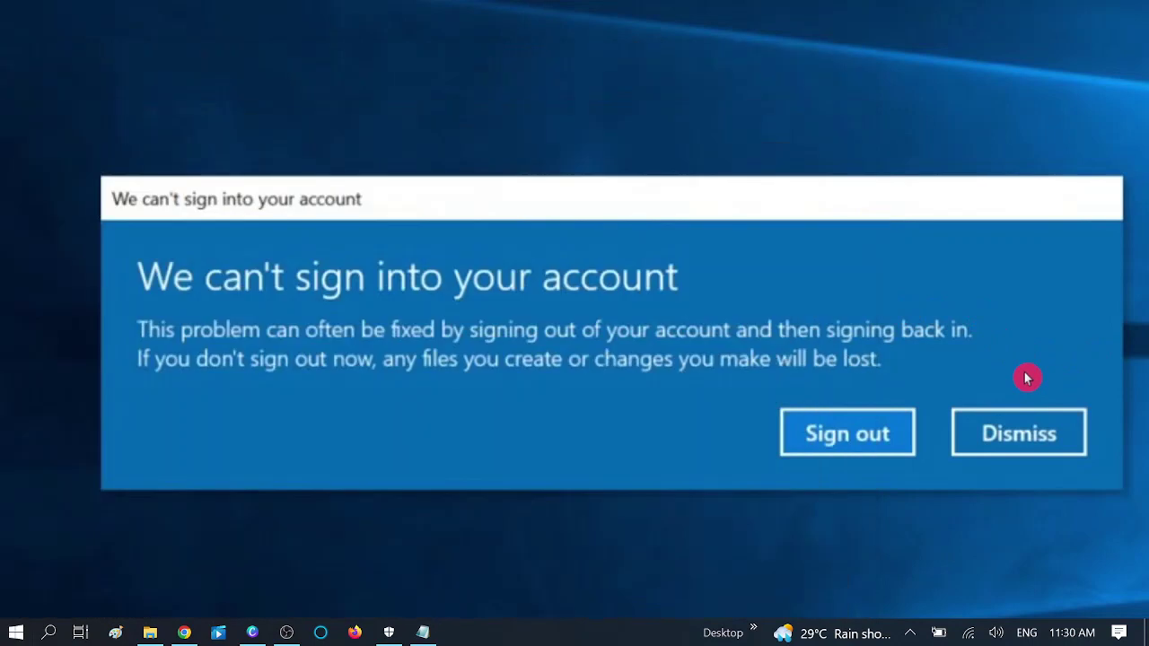